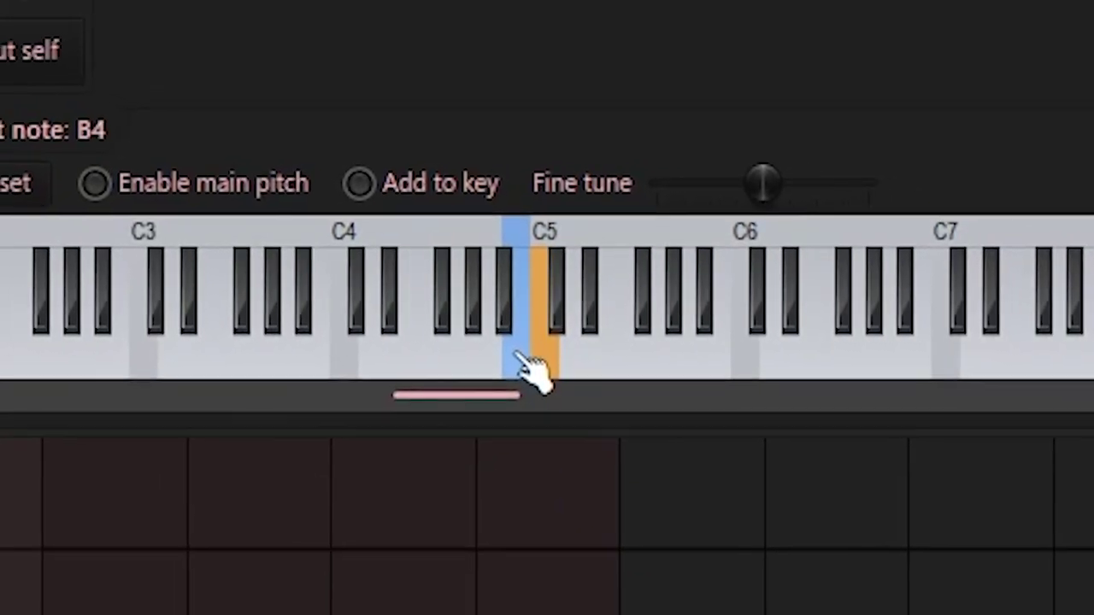
Set the sample channel's root note to C#5
{"action": "left_click", "coordinate": [554, 250]}
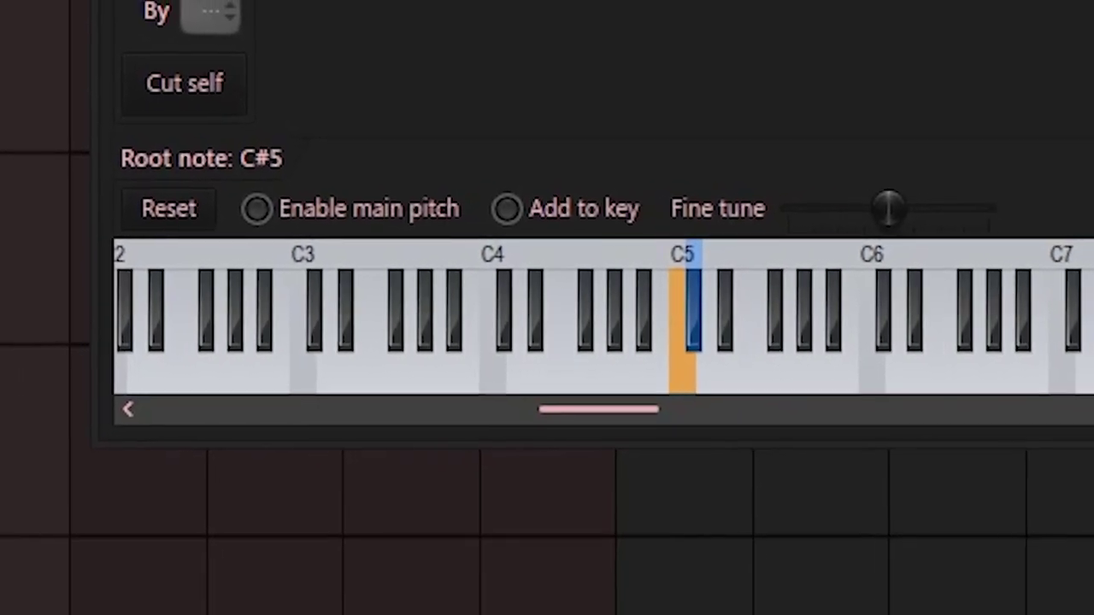
Place C5 shaker notes across bar 1 and duplicate the pattern until it fills four bars
{"action": "left_click", "coordinate": [220, 185]}
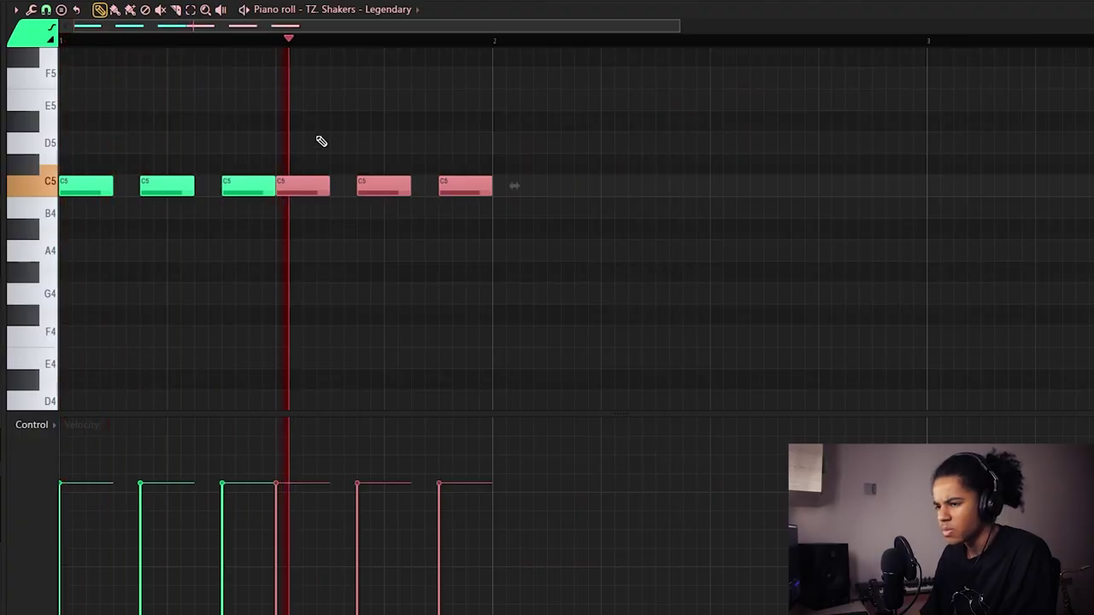
{"action": "scroll", "coordinate": [460, 44], "scroll_direction": "down", "scroll_amount": 2}
{"action": "key", "text": "ctrl+a"}
{"action": "key", "text": "ctrl+b"}
{"action": "key", "text": "ctrl+d"}
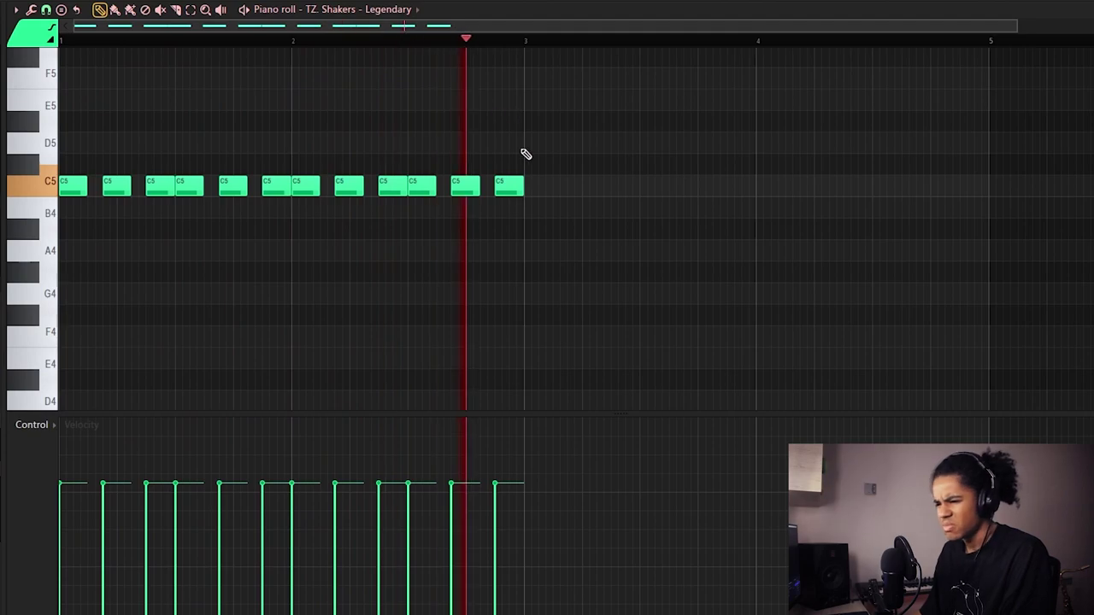
{"action": "key", "text": "ctrl+a"}
{"action": "key", "text": "ctrl+b"}
{"action": "key", "text": "ctrl+d"}
Delete the first shaker note of bar 4 and duplicate the four-bar pattern to make eight bars
{"action": "scroll", "coordinate": [693, 30], "scroll_direction": "down", "scroll_amount": 1}
{"action": "right_click", "coordinate": [727, 180]}
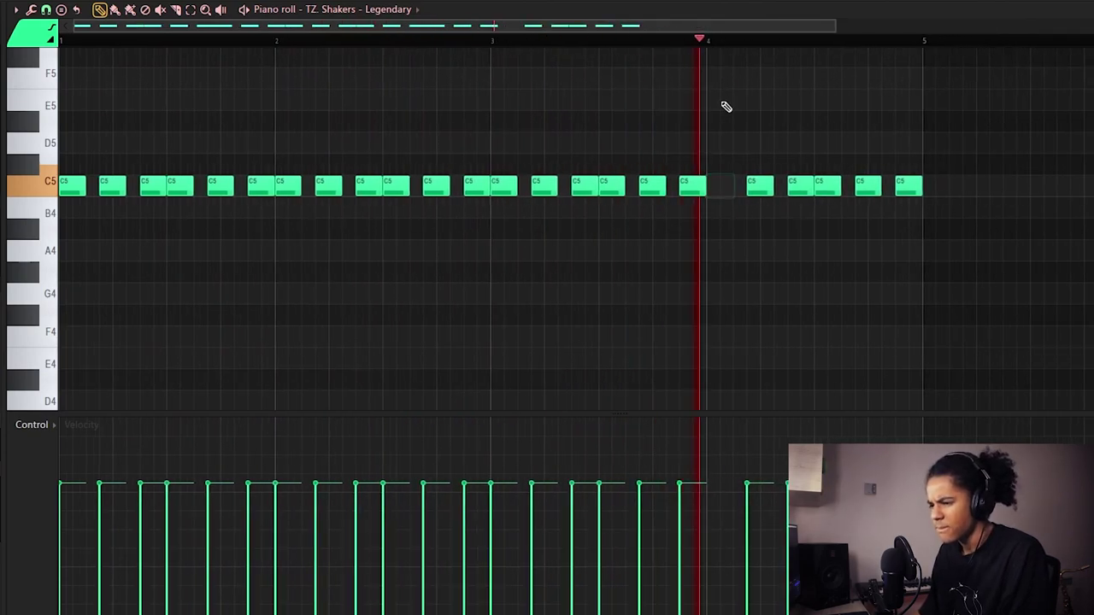
{"action": "scroll", "coordinate": [730, 41], "scroll_direction": "down", "scroll_amount": 2}
{"action": "key", "text": "ctrl+b"}
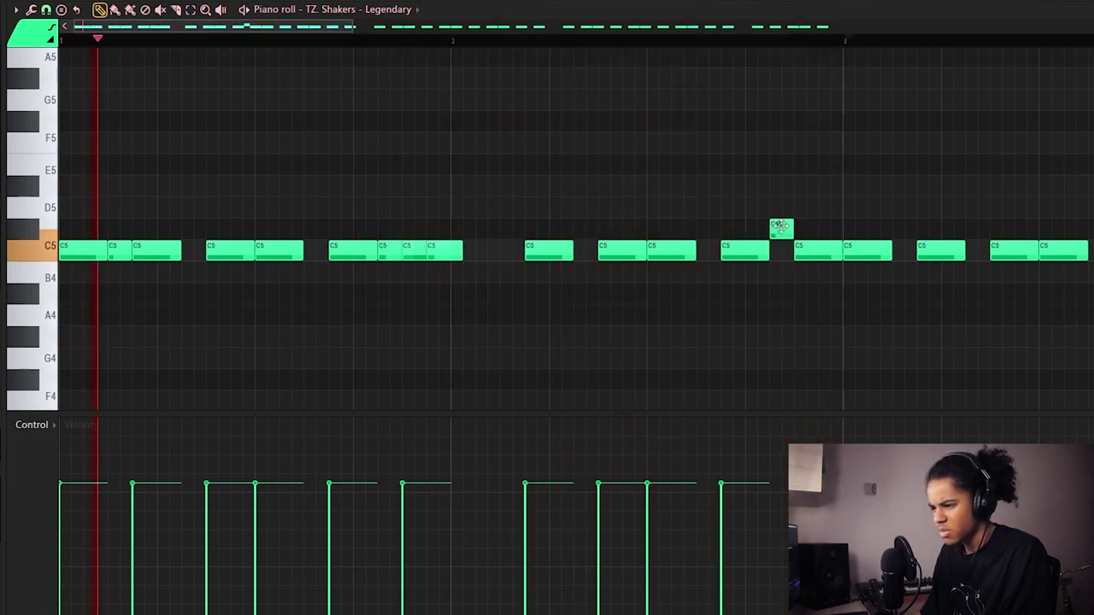
Add short extra C5 shaker notes between the main hits at several points across the eight bars
{"action": "scroll", "coordinate": [482, 64], "scroll_direction": "down", "scroll_amount": 2}
{"action": "scroll", "coordinate": [691, 119], "scroll_direction": "up", "scroll_amount": 2}
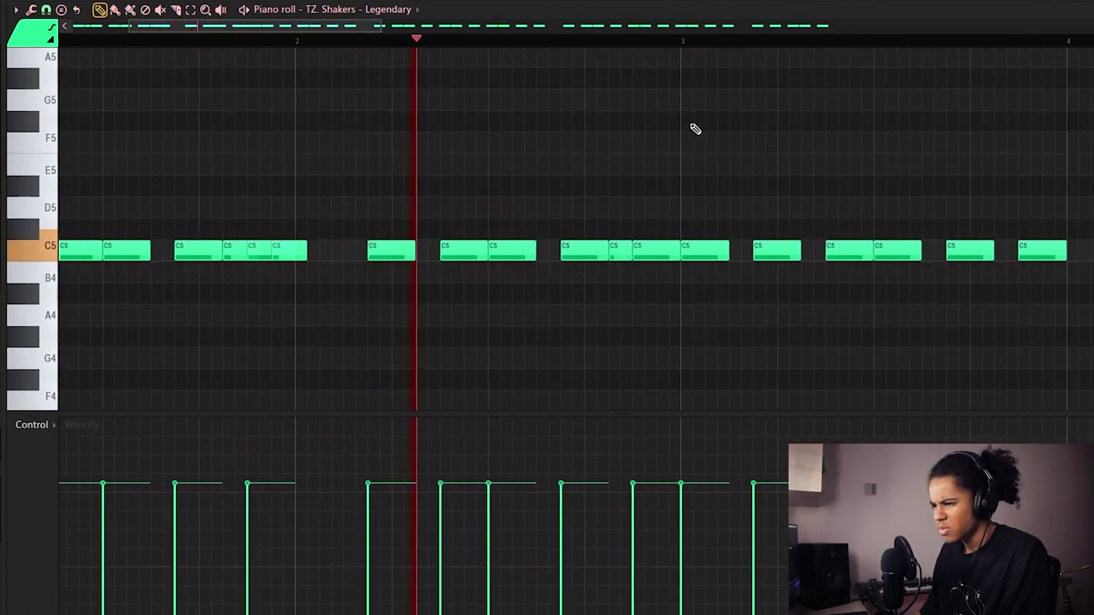
{"action": "left_click", "coordinate": [648, 256]}
{"action": "left_click_drag", "start_coordinate": [346, 36], "coordinate": [456, 41]}
{"action": "left_click_drag", "start_coordinate": [601, 231], "coordinate": [571, 263]}
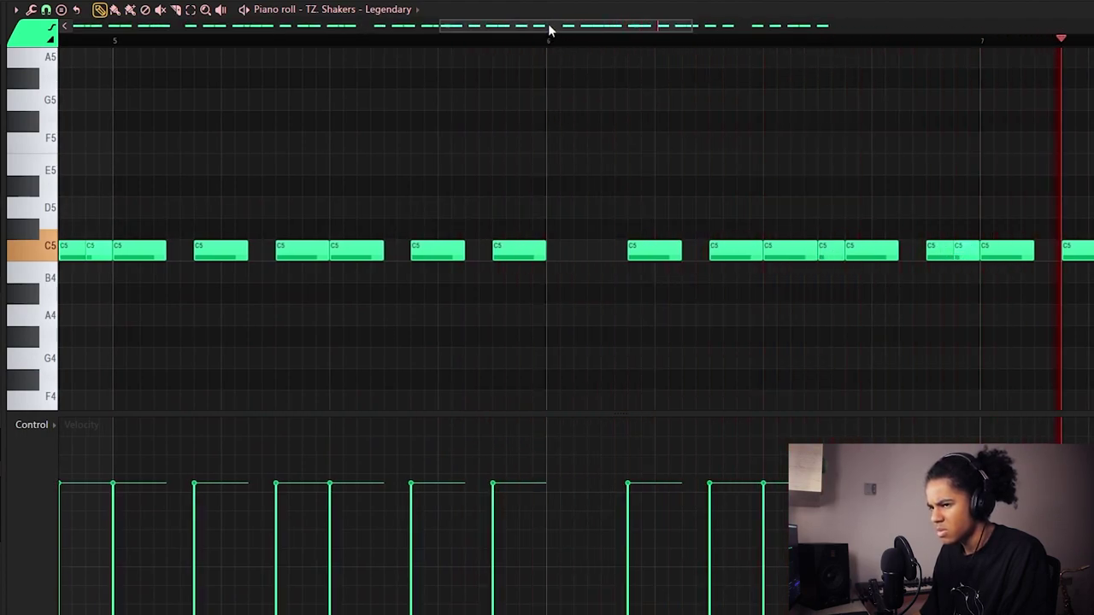
{"action": "left_click_drag", "start_coordinate": [554, 30], "coordinate": [752, 32]}
{"action": "left_click_drag", "start_coordinate": [482, 229], "coordinate": [472, 257]}
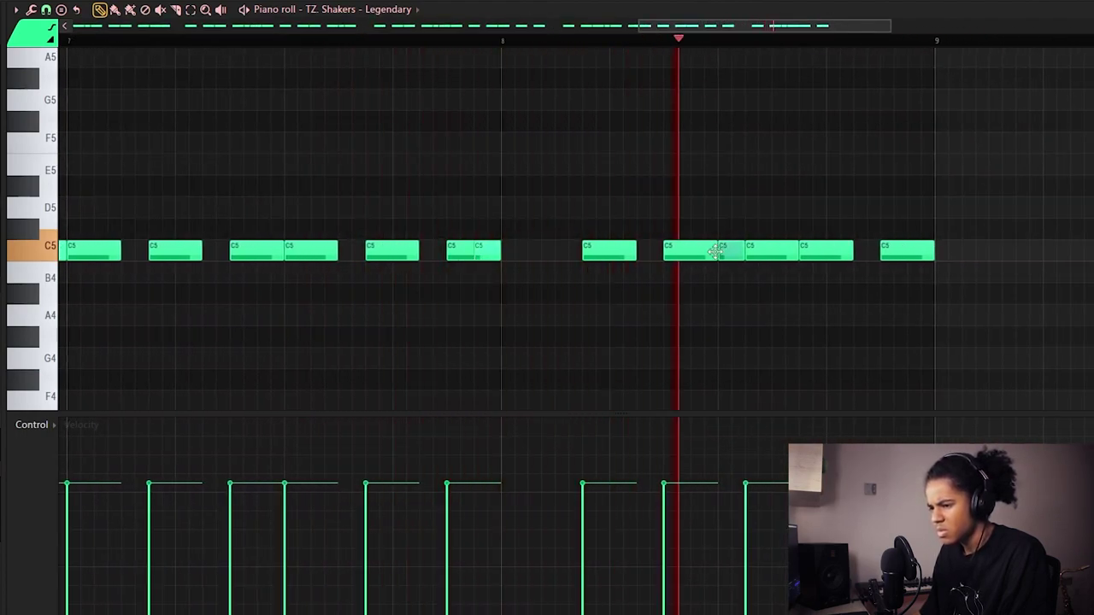
Add pitched shaker accents, with an F5 roll at the end of bar 1 and short G4 notes in bars 2, 4 and 8
{"action": "left_click", "coordinate": [503, 41]}
{"action": "scroll", "coordinate": [503, 43], "scroll_direction": "down", "scroll_amount": 3}
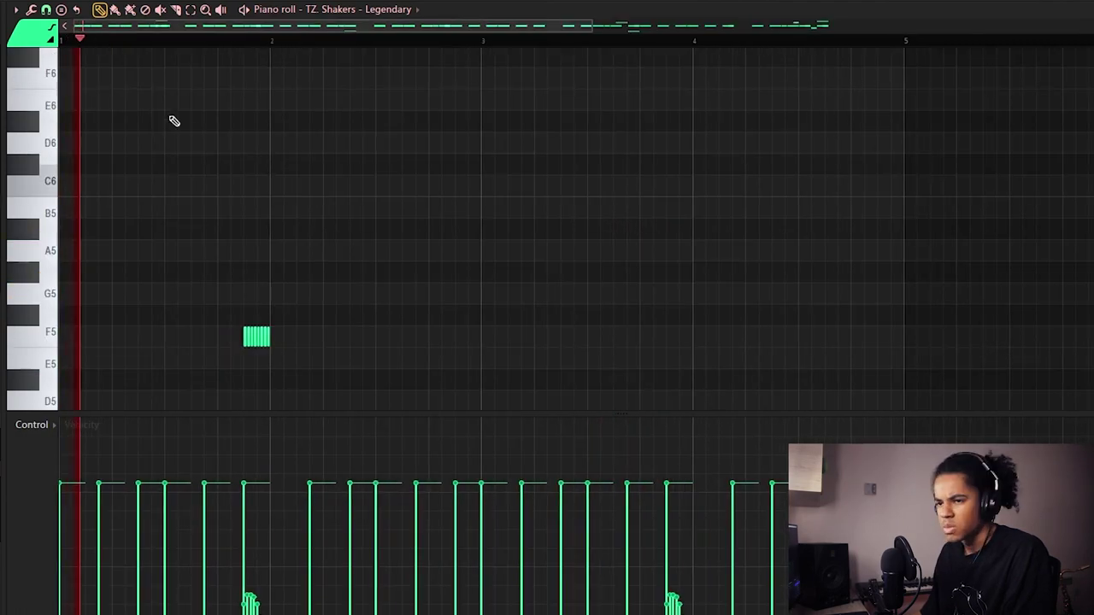
{"action": "scroll", "coordinate": [214, 103], "scroll_direction": "down", "scroll_amount": 5}
{"action": "scroll", "coordinate": [325, 213], "scroll_direction": "up", "scroll_amount": 2}
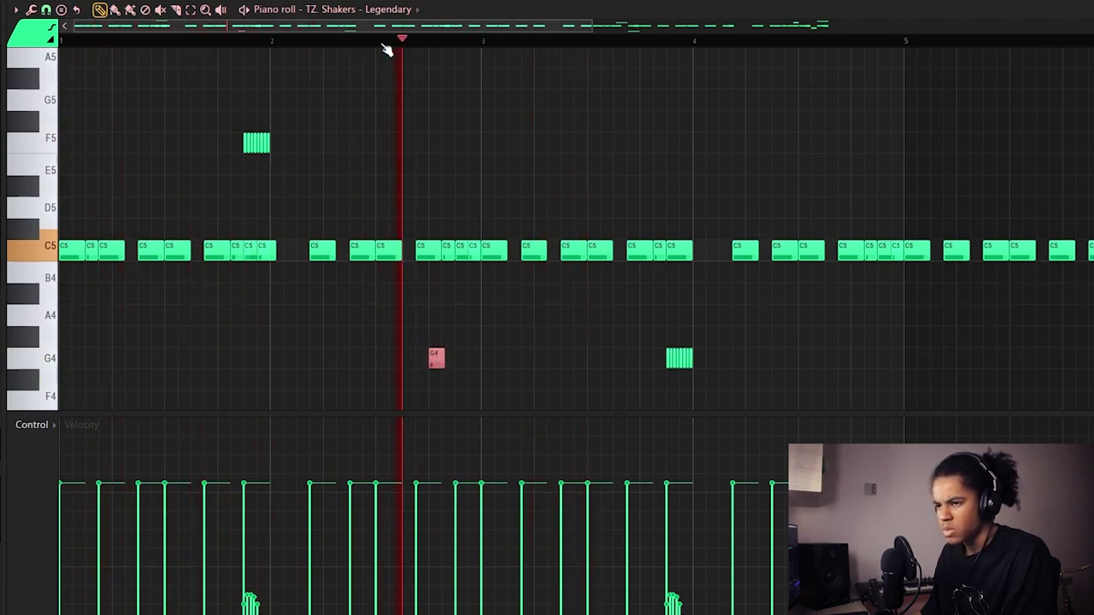
{"action": "scroll", "coordinate": [386, 49], "scroll_direction": "down", "scroll_amount": 3}
{"action": "left_click", "coordinate": [296, 354]}
{"action": "scroll", "coordinate": [541, 50], "scroll_direction": "up", "scroll_amount": 2}
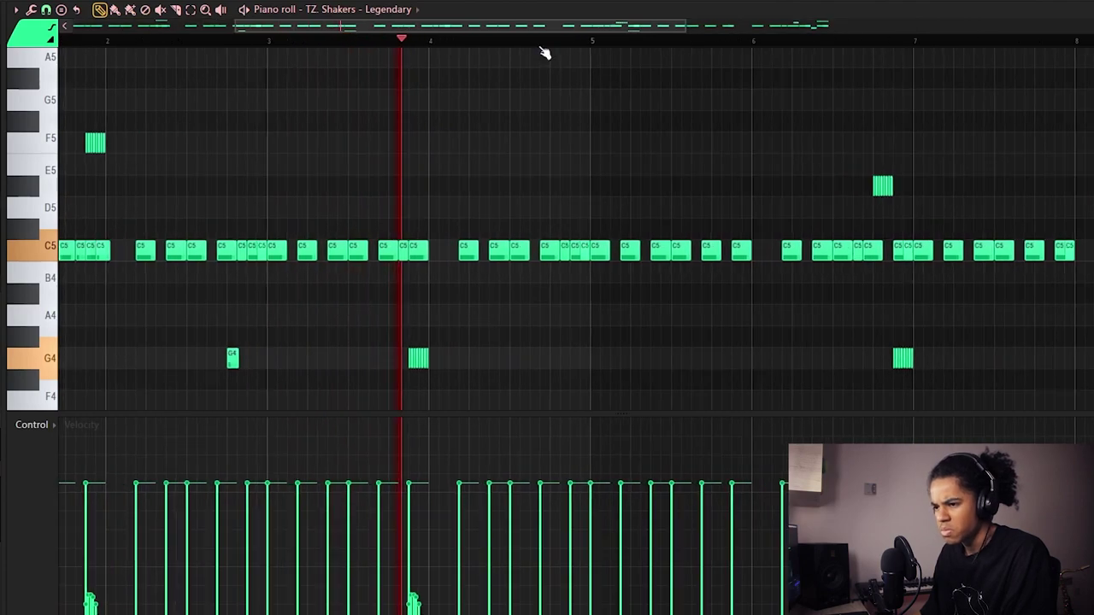
{"action": "scroll", "coordinate": [545, 54], "scroll_direction": "up", "scroll_amount": 2}
{"action": "left_click", "coordinate": [562, 357]}
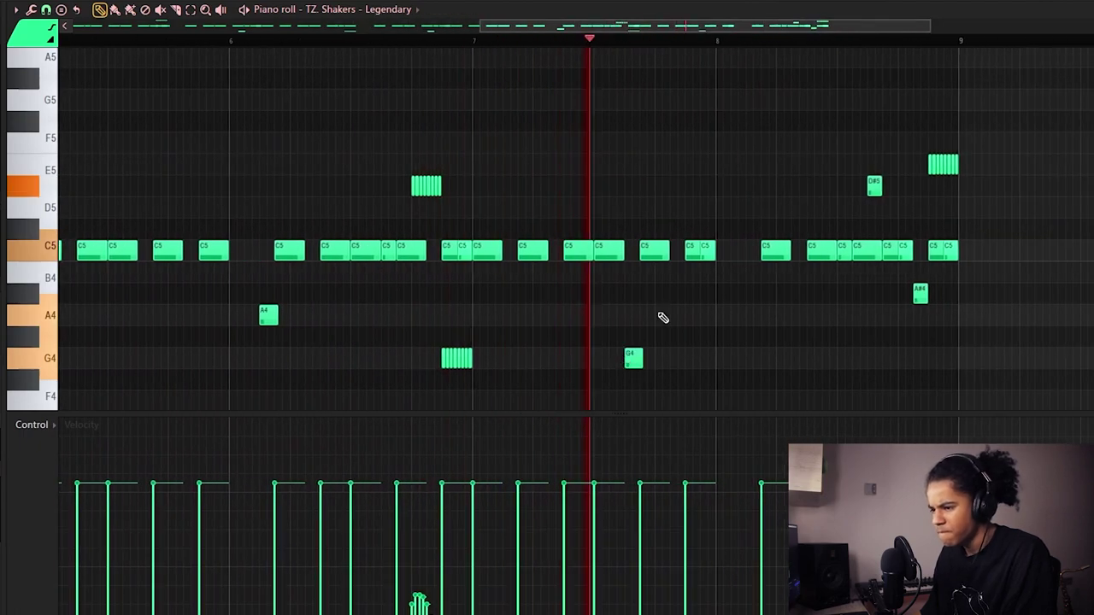
{"action": "left_click", "coordinate": [739, 358]}
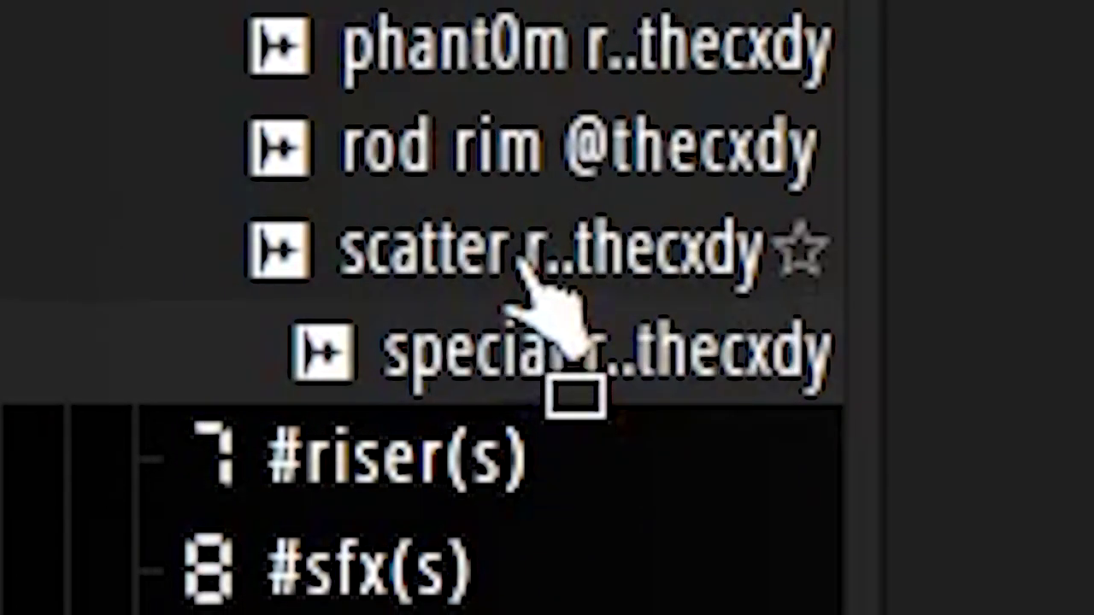
Add the scatter rim sample to the channel rack and layer its hits with matching steps on the rim channel below
{"action": "left_click_drag", "start_coordinate": [520, 261], "coordinate": [513, 20]}
{"action": "left_click", "coordinate": [696, 324]}
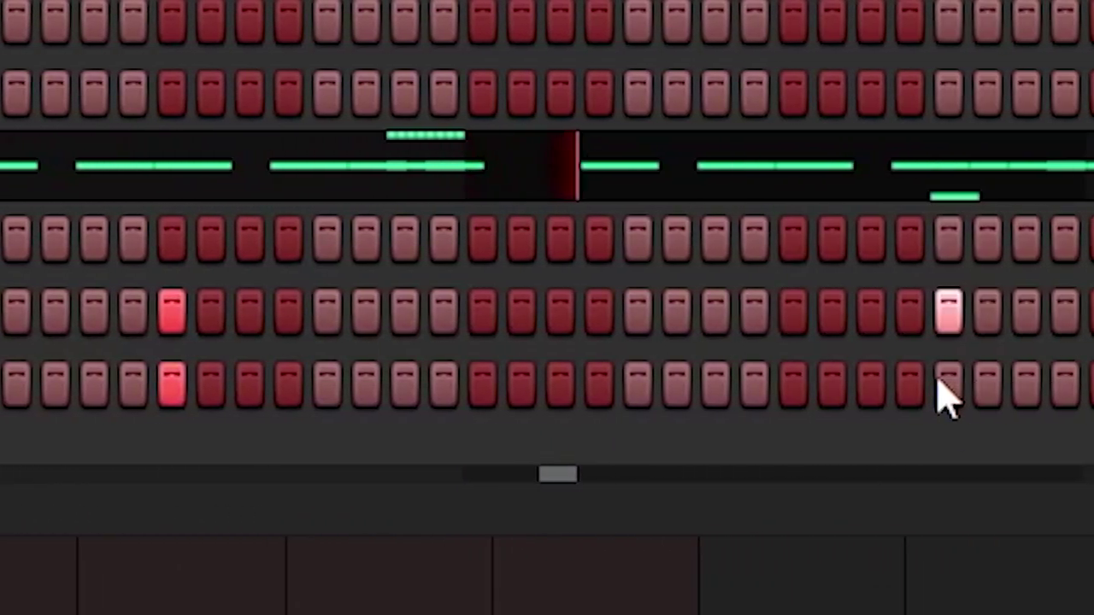
{"action": "left_click", "coordinate": [944, 383]}
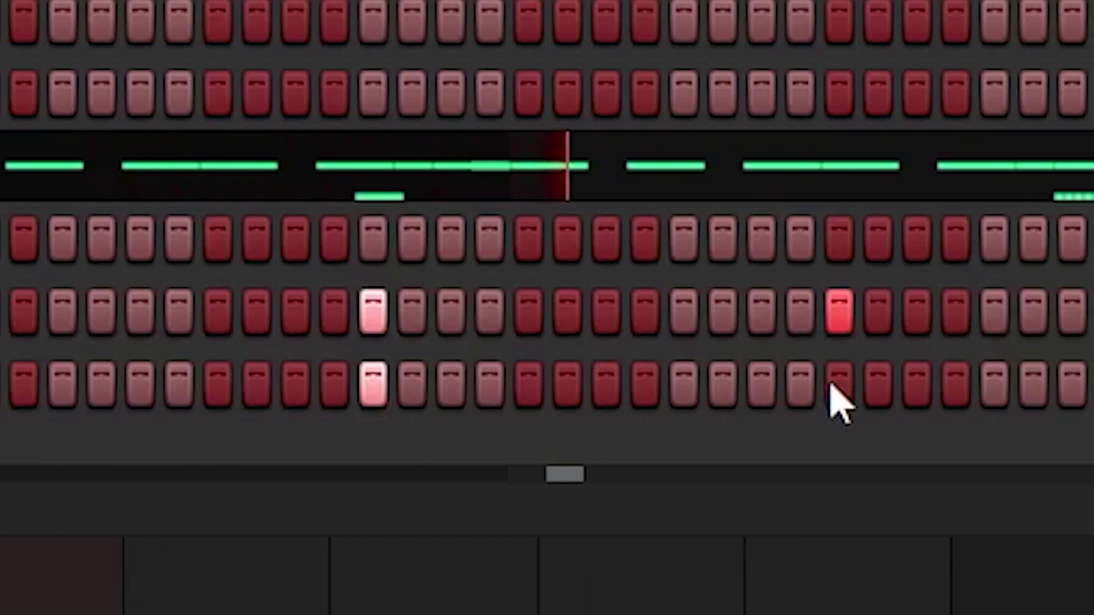
{"action": "left_click", "coordinate": [834, 384]}
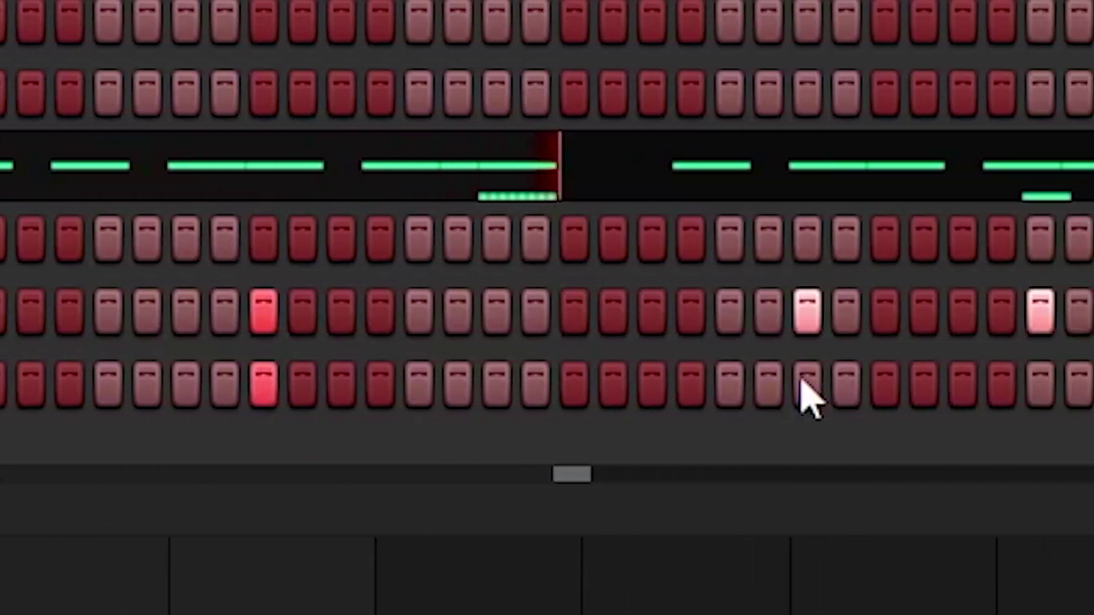
{"action": "left_click", "coordinate": [802, 381]}
{"action": "left_click", "coordinate": [849, 385]}
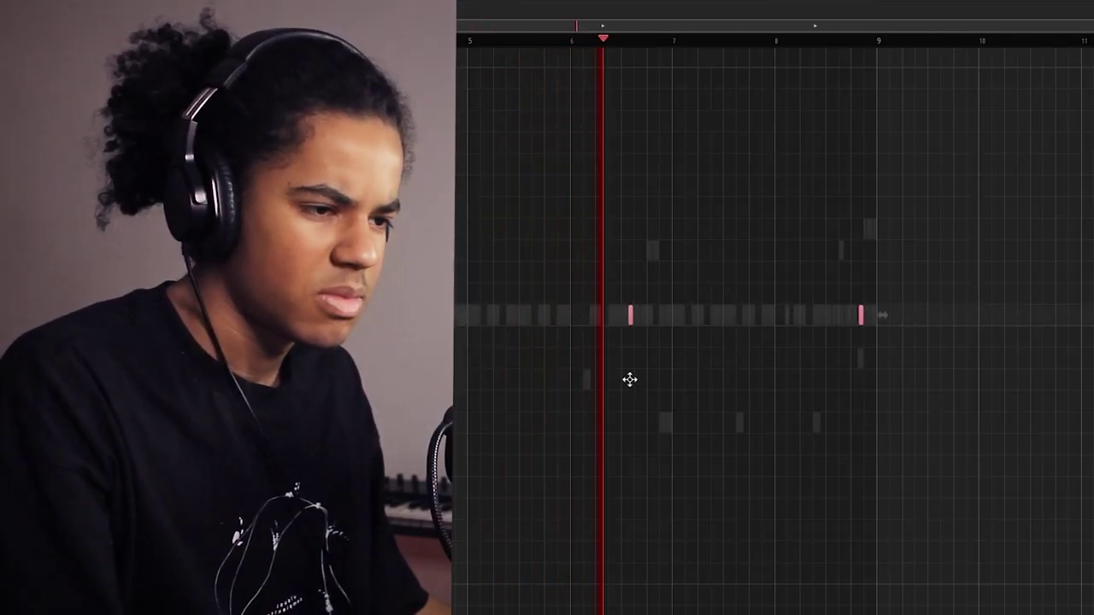
Place another Perc Loop 09 clip directly after the existing one in the playlist
{"action": "scroll", "coordinate": [654, 41], "scroll_direction": "up", "scroll_amount": 3}
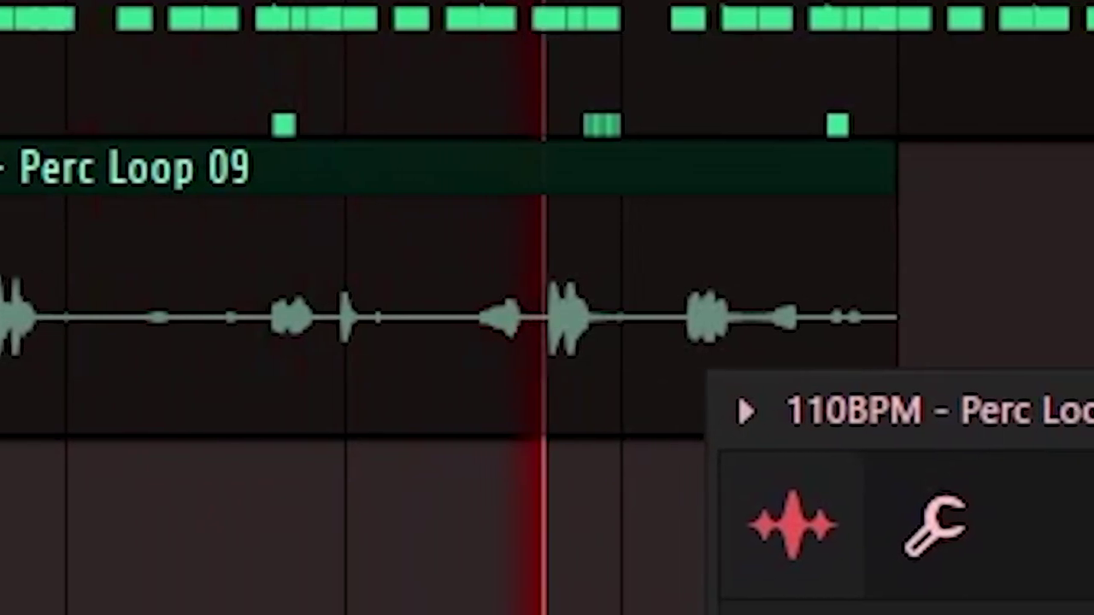
{"action": "left_click", "coordinate": [971, 205]}
{"action": "key", "text": "ctrl+b"}
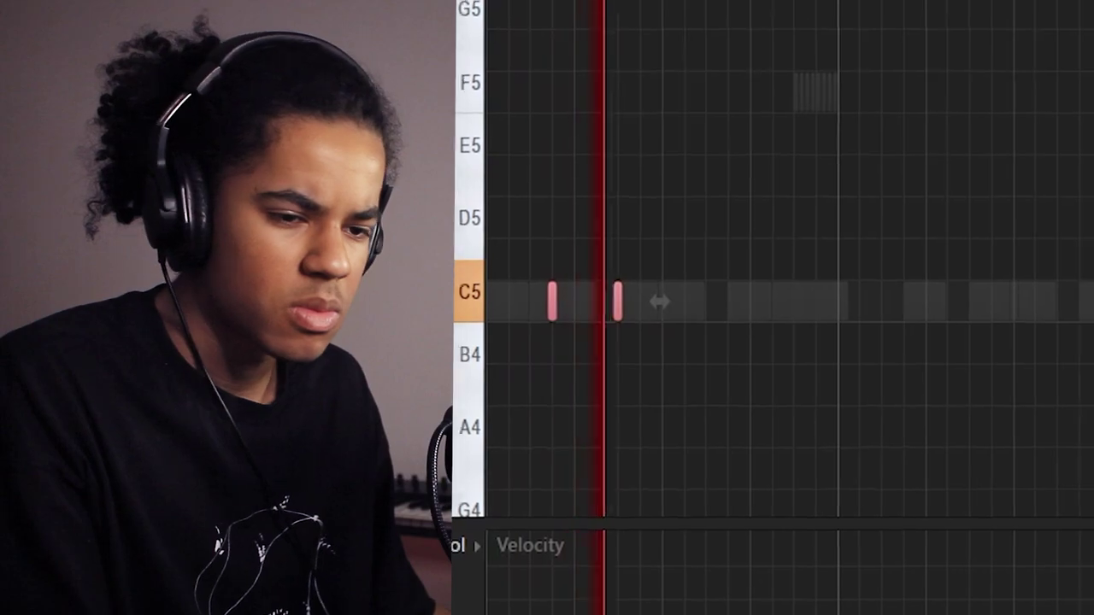
Place another pair of C5 percussion notes in the piano roll and lower the first note's velocity
{"action": "left_click_drag", "start_coordinate": [769, 224], "coordinate": [725, 250]}
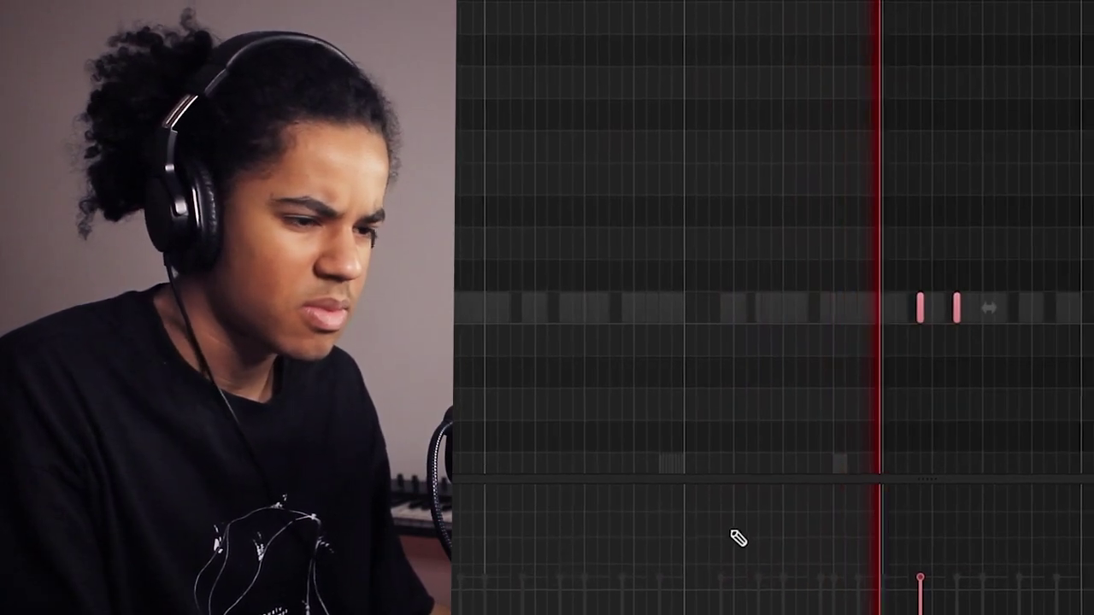
{"action": "key", "text": "ctrl+d"}
{"action": "left_click_drag", "start_coordinate": [916, 469], "coordinate": [915, 614]}
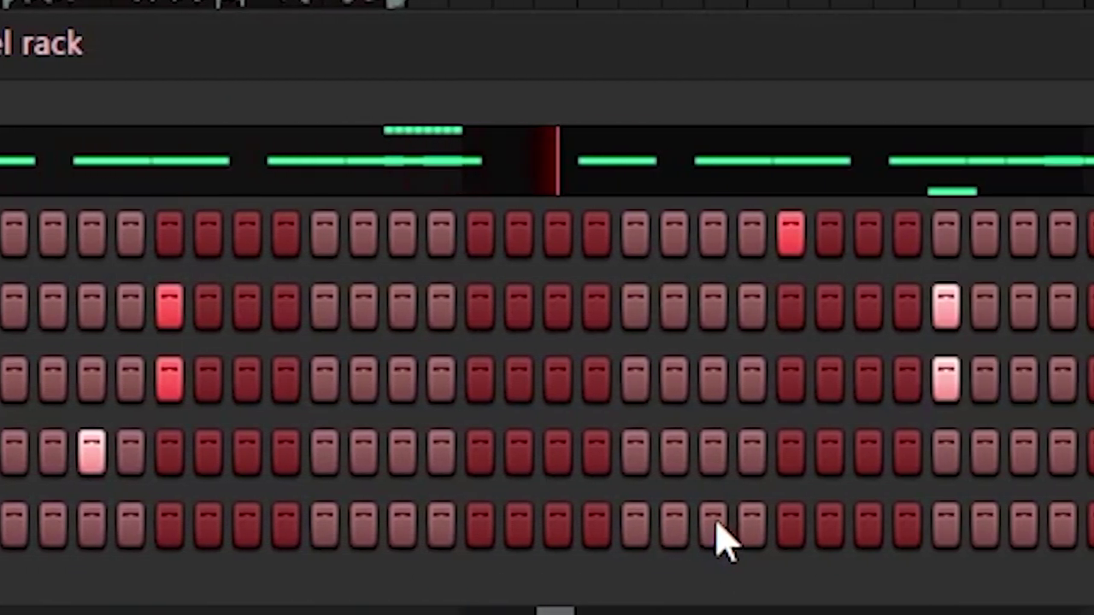
Place further snare hits on the Memory snare channel's steps
{"action": "left_click", "coordinate": [906, 523]}
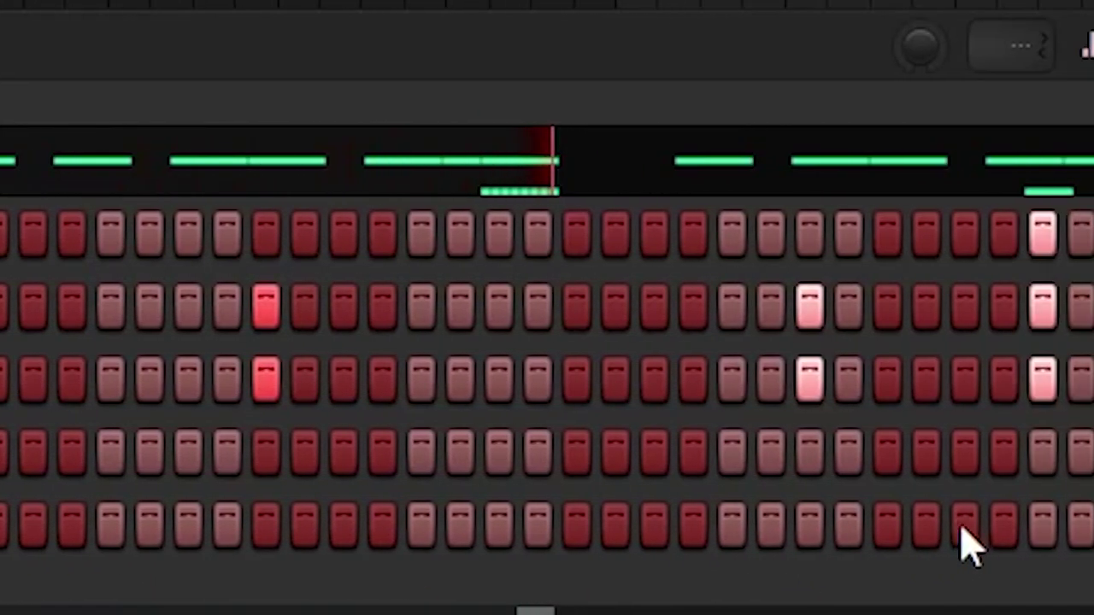
{"action": "left_click", "coordinate": [964, 525]}
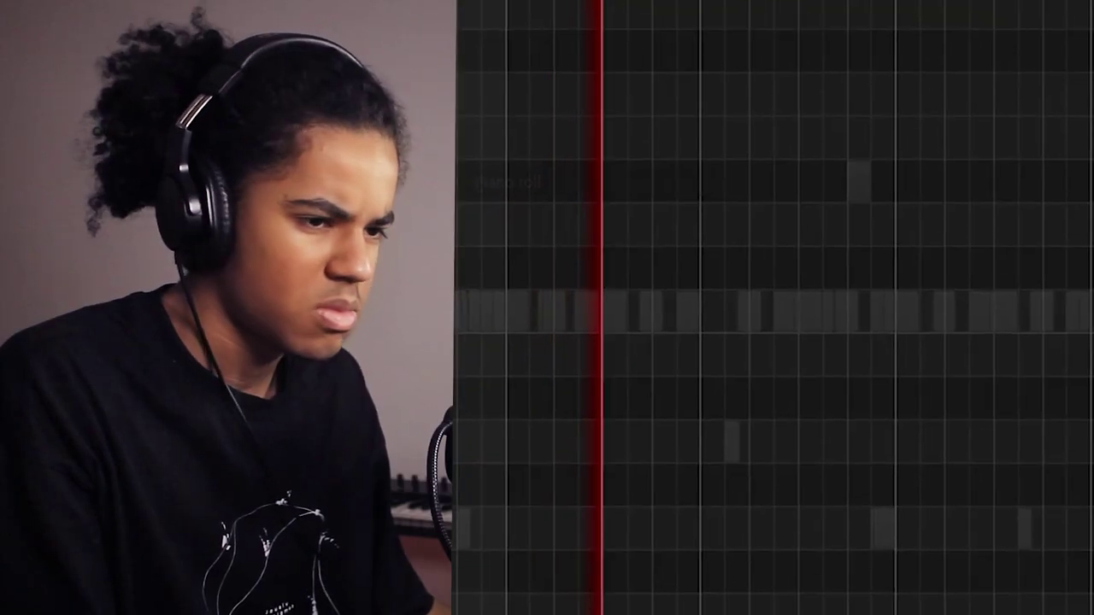
Add C5 notes for the Backshots snare in bars 2, 4, 5 and 8
{"action": "scroll", "coordinate": [817, 364], "scroll_direction": "up", "scroll_amount": 1}
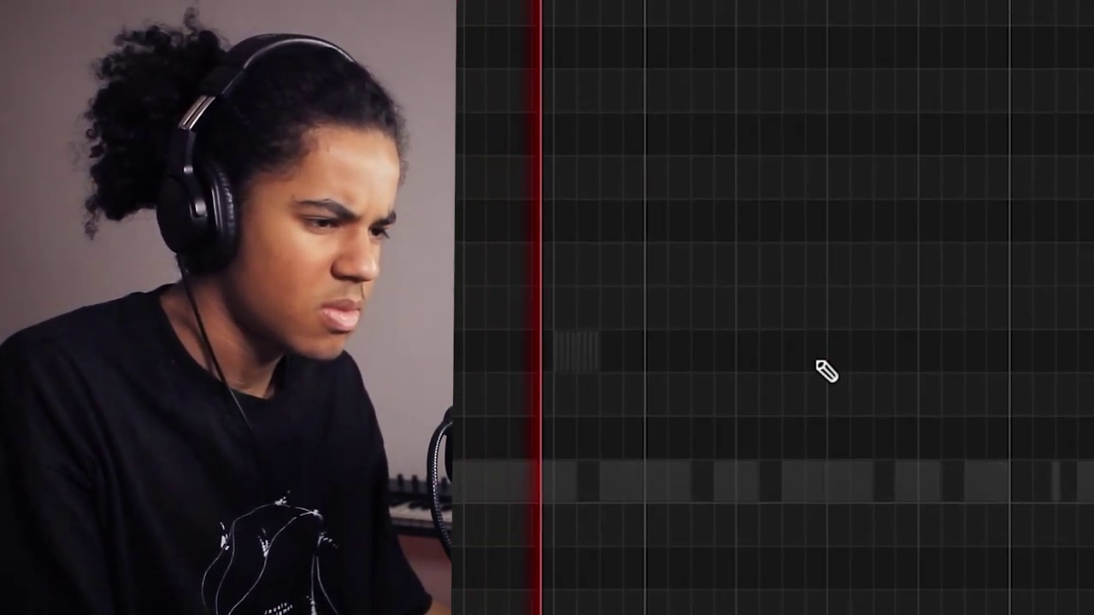
{"action": "scroll", "coordinate": [836, 289], "scroll_direction": "down", "scroll_amount": 3}
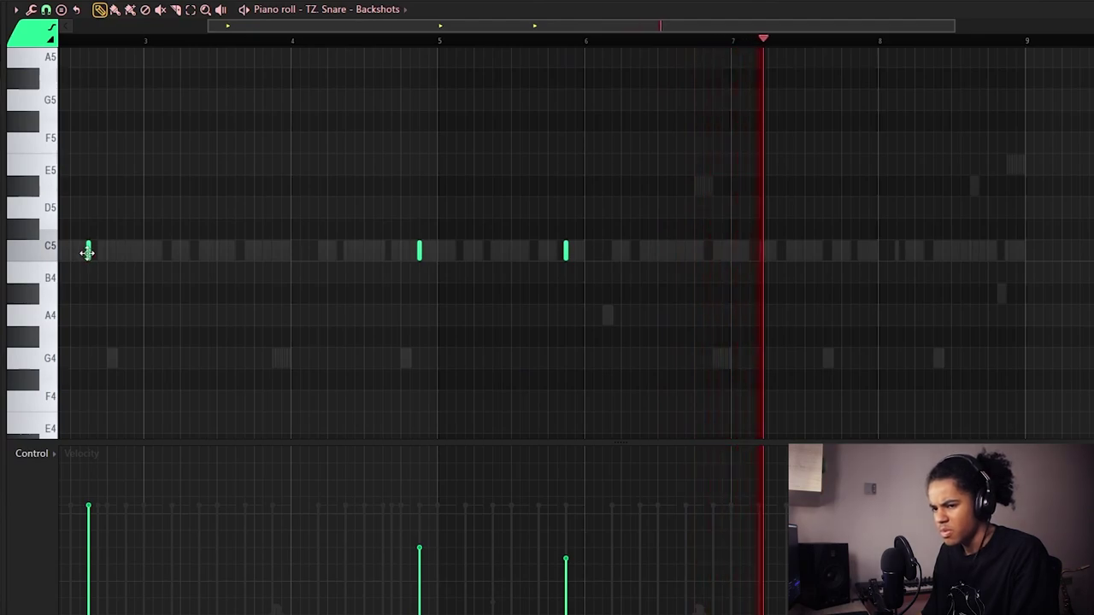
{"action": "scroll", "coordinate": [873, 41], "scroll_direction": "up", "scroll_amount": 2}
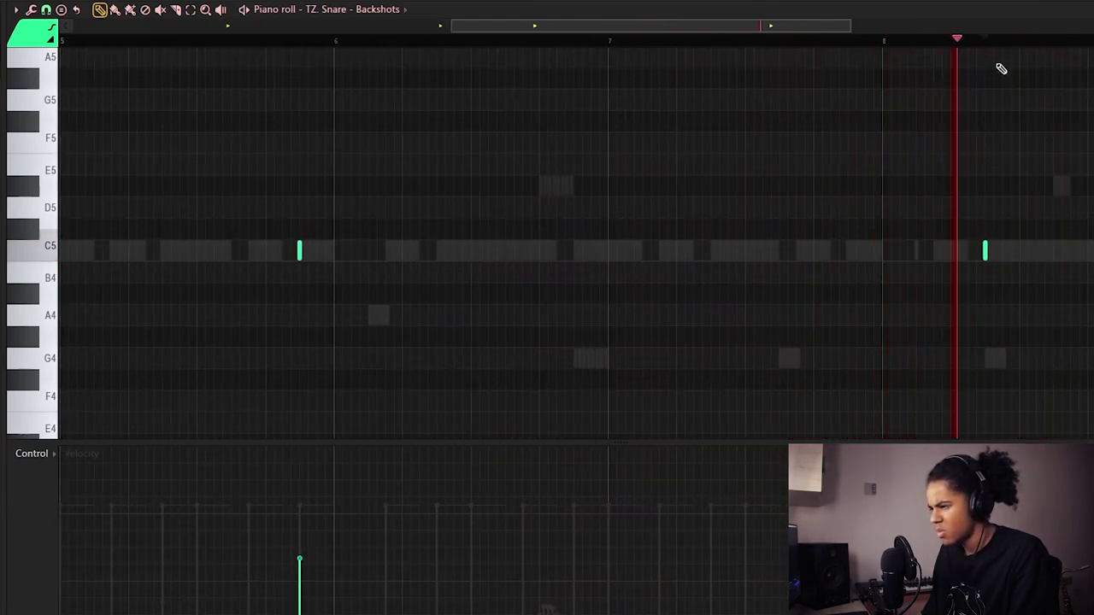
{"action": "scroll", "coordinate": [997, 196], "scroll_direction": "down", "scroll_amount": 2}
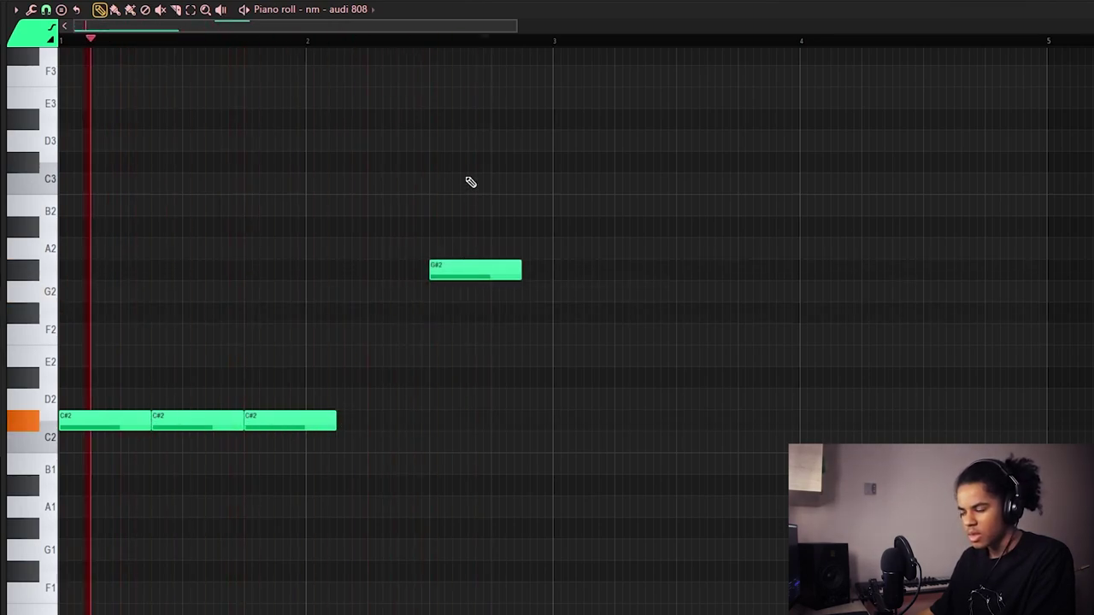
Add a second G#2 808 note in bar 2 and F#2 notes in bar 3, and close the gaps with legato
{"action": "key", "text": "F6"}
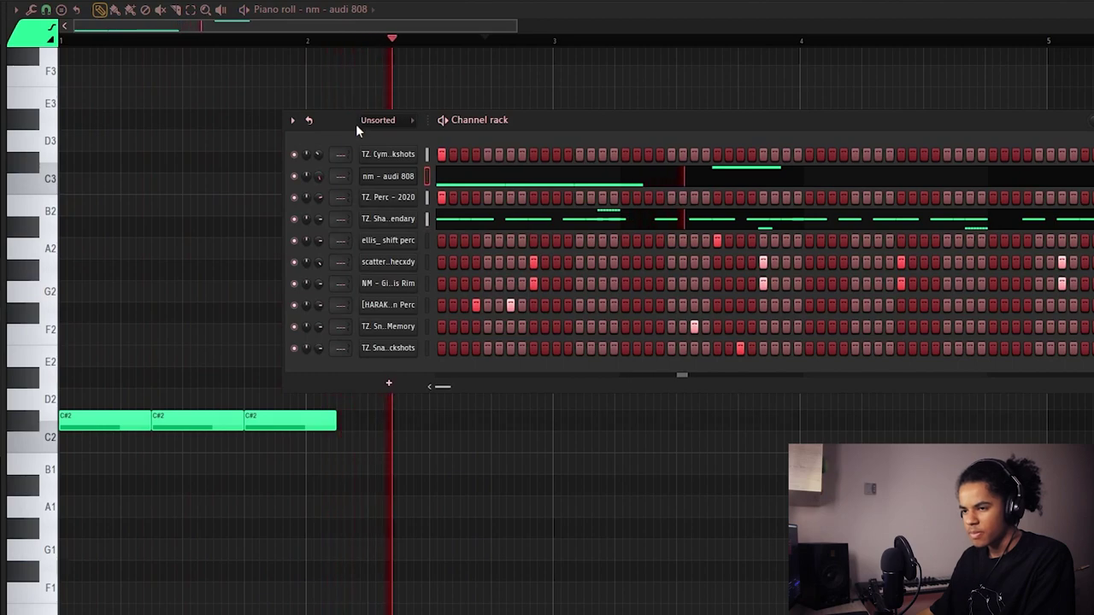
{"action": "key", "text": "F6"}
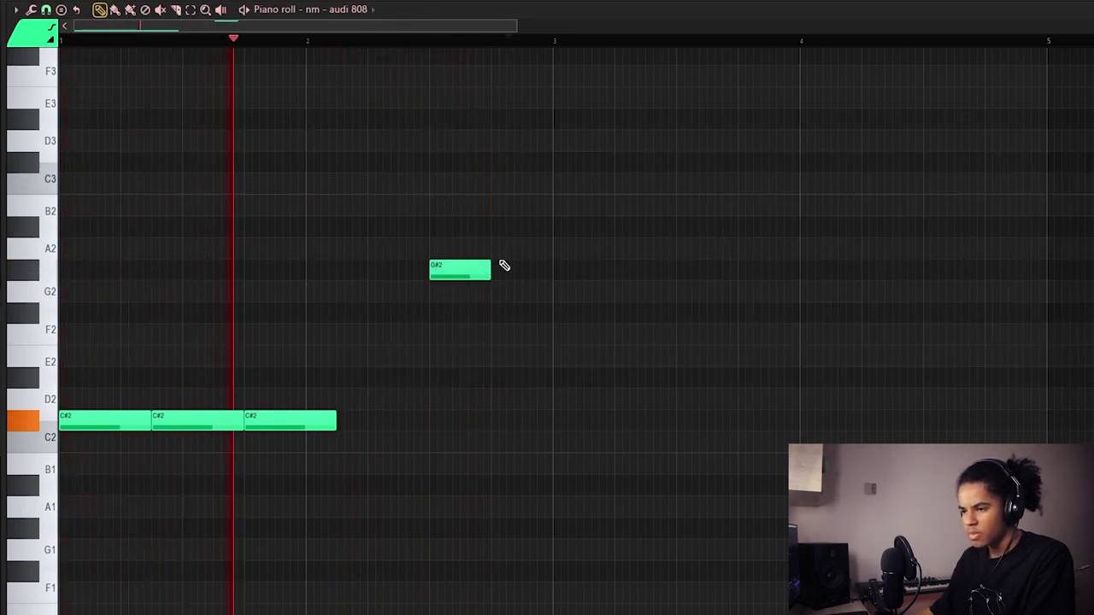
{"action": "left_click", "coordinate": [511, 270]}
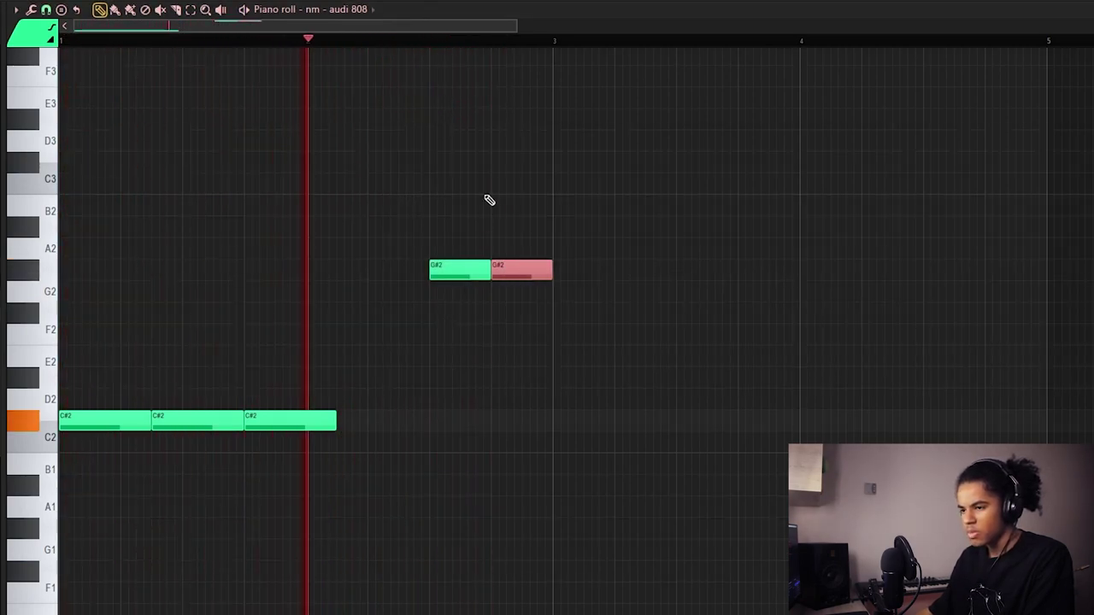
{"action": "left_click", "coordinate": [655, 313]}
{"action": "key", "text": "ctrl+l"}
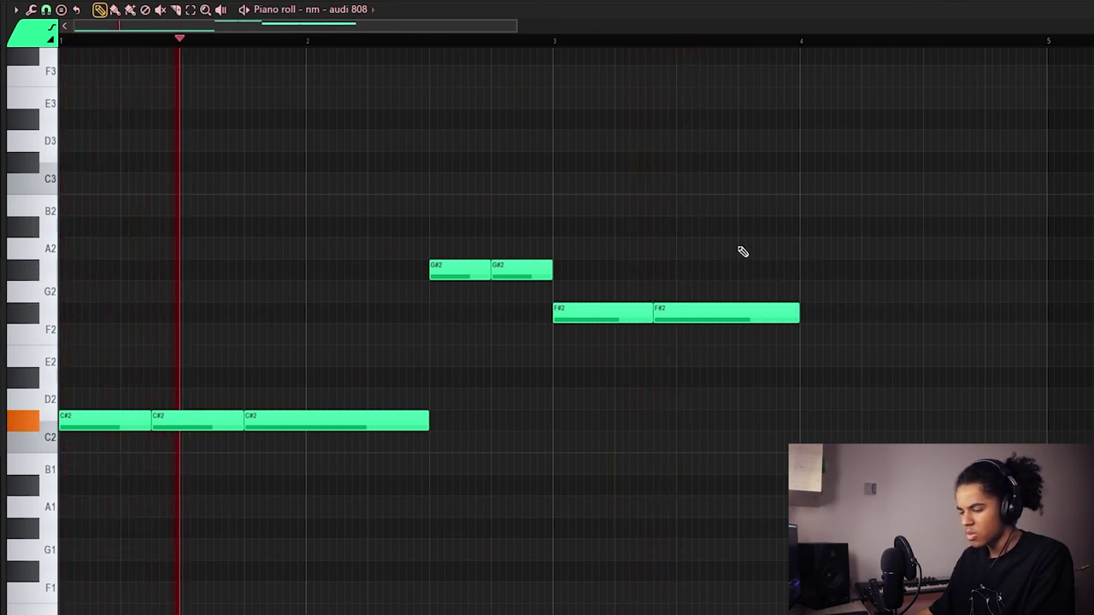
Shorten the third C#2 808 note to the end of bar 1 and continue the line with F#2 notes and a closing G#2 in bar 4
{"action": "scroll", "coordinate": [487, 44], "scroll_direction": "down", "scroll_amount": 1}
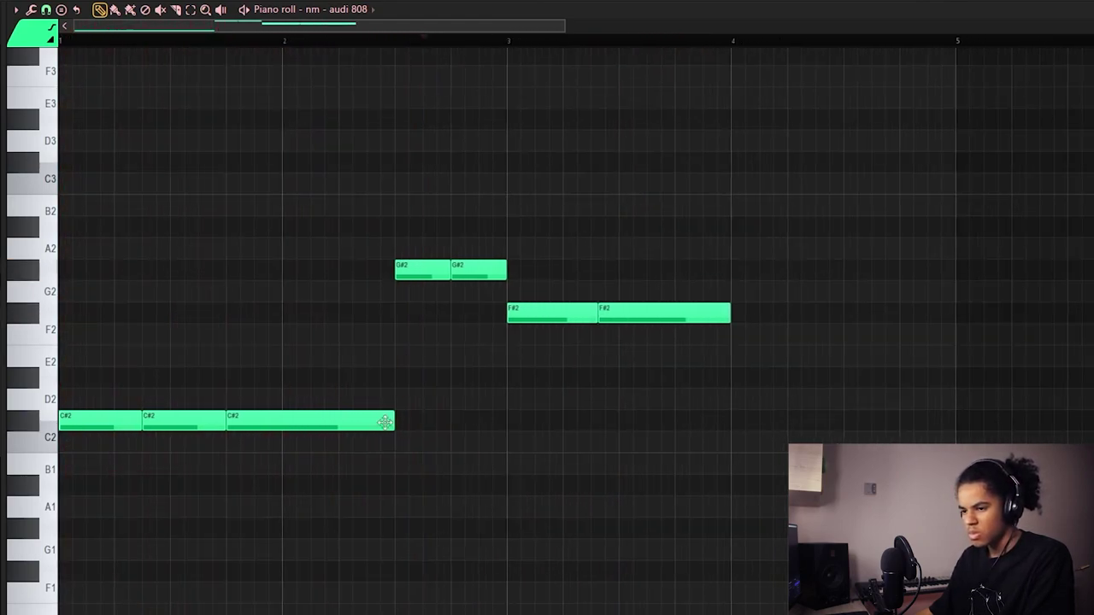
{"action": "left_click_drag", "start_coordinate": [393, 420], "coordinate": [283, 423]}
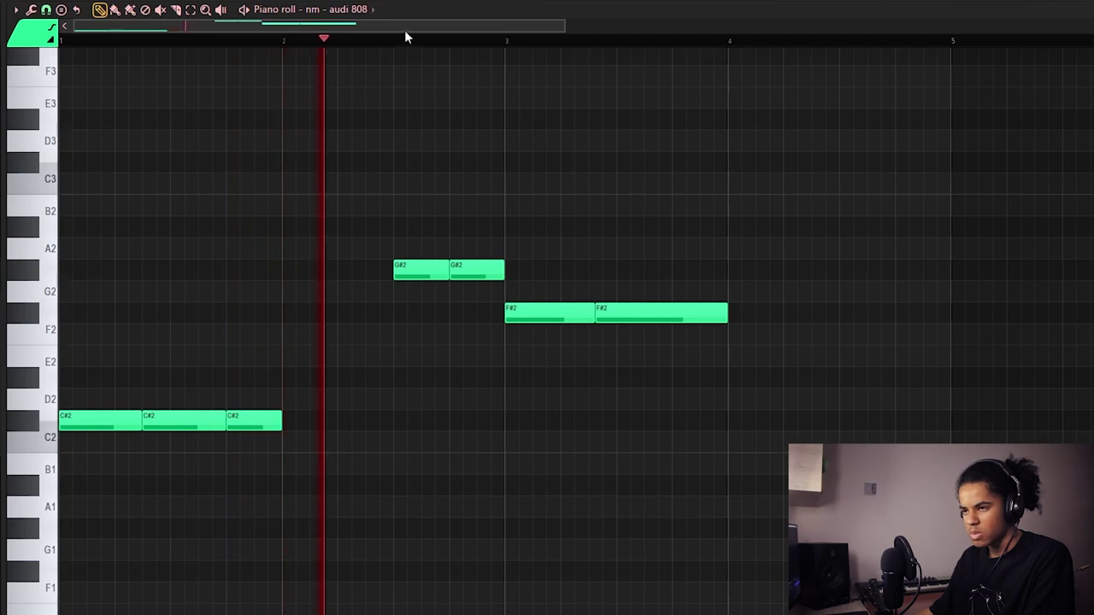
{"action": "scroll", "coordinate": [405, 36], "scroll_direction": "down", "scroll_amount": 2}
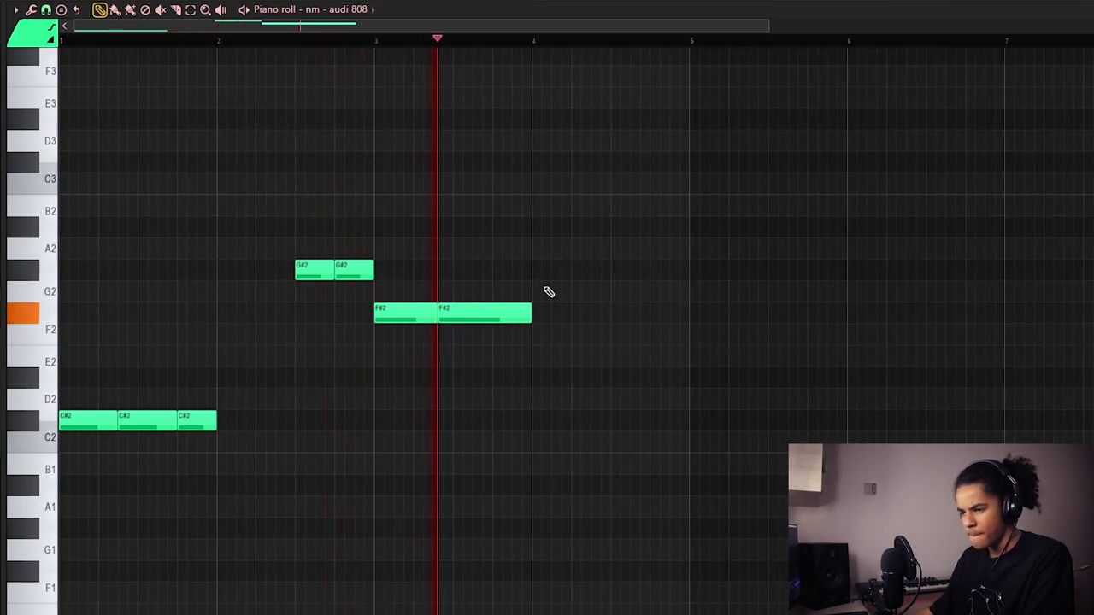
{"action": "left_click", "coordinate": [652, 270]}
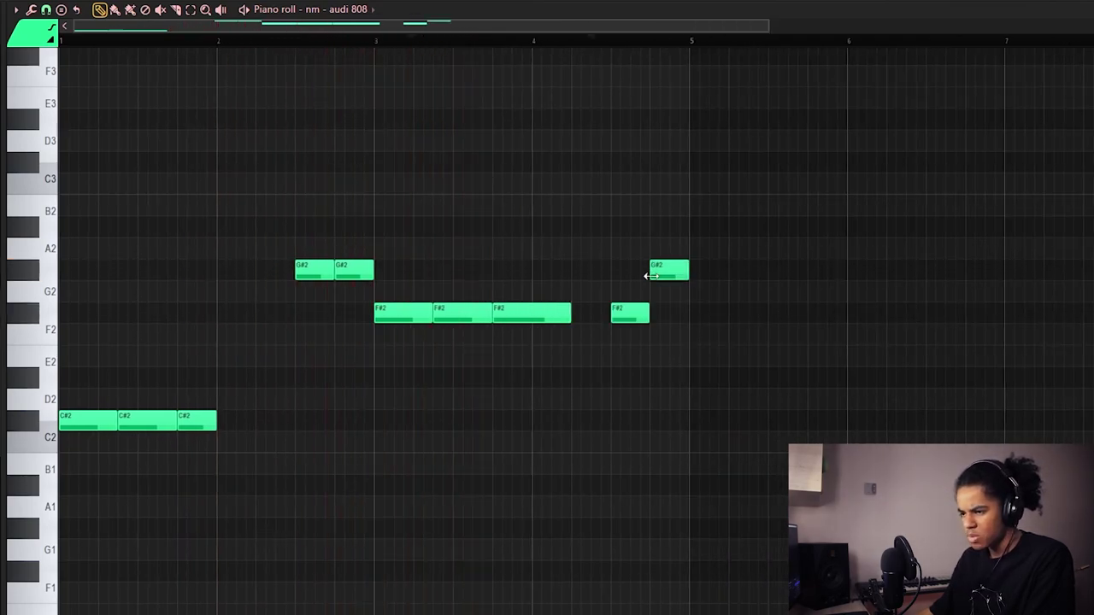
Duplicate the four-bar 808 line so that it repeats through bars 5 to 8
{"action": "key", "text": "ctrl+b"}
{"action": "key", "text": "ctrl+d"}
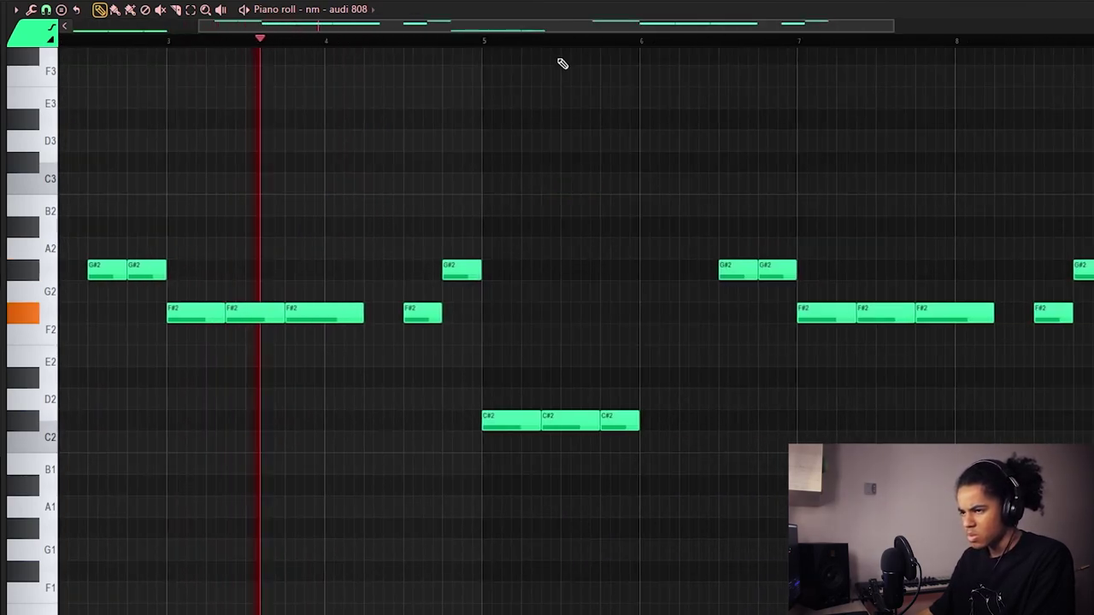
{"action": "scroll", "coordinate": [561, 54], "scroll_direction": "down", "scroll_amount": 1}
{"action": "scroll", "coordinate": [593, 170], "scroll_direction": "down", "scroll_amount": 2}
{"action": "scroll", "coordinate": [581, 183], "scroll_direction": "up", "scroll_amount": 4}
{"action": "scroll", "coordinate": [559, 56], "scroll_direction": "up", "scroll_amount": 2}
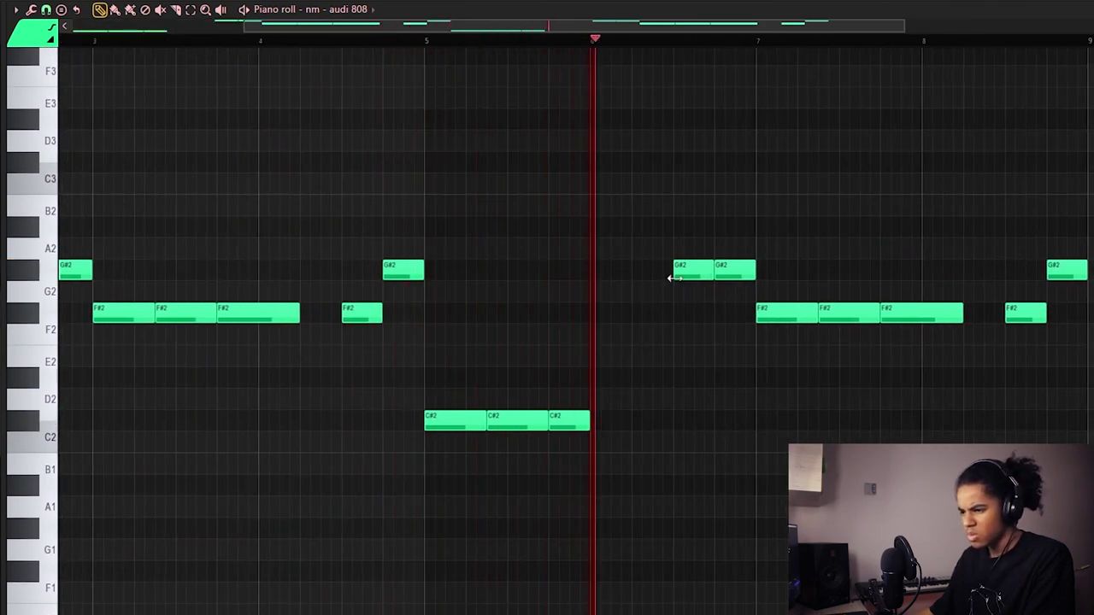
Turn the G#2 notes ending bar 6 into a fill of three short notes, with E3, D#3 and G#2 slides and a closing D#3 note
{"action": "scroll", "coordinate": [623, 98], "scroll_direction": "down", "scroll_amount": 1}
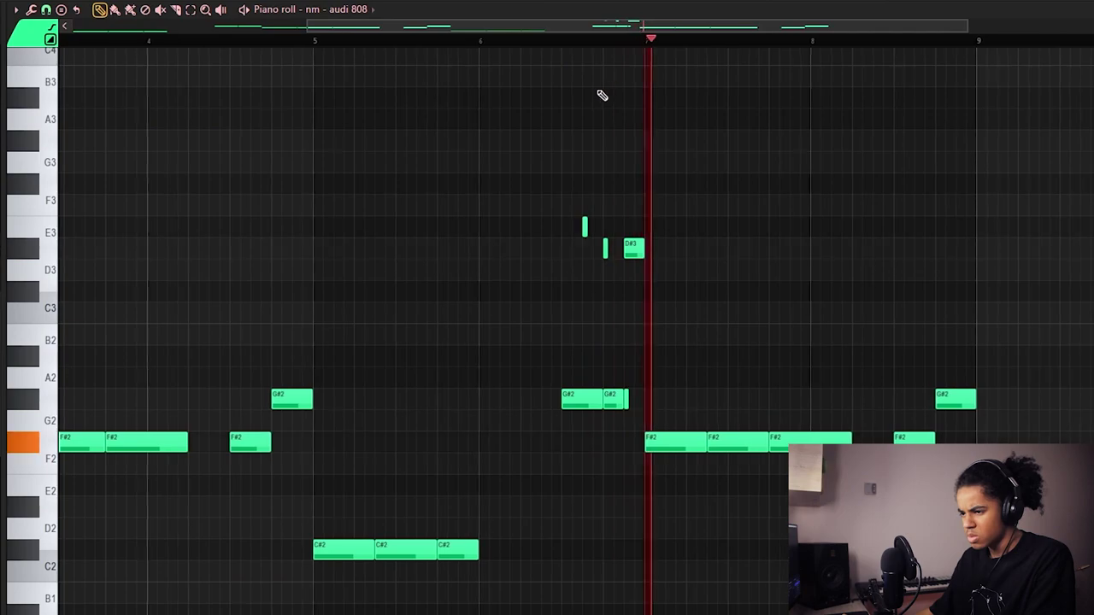
{"action": "key", "text": "space"}
{"action": "scroll", "coordinate": [607, 38], "scroll_direction": "up", "scroll_amount": 2}
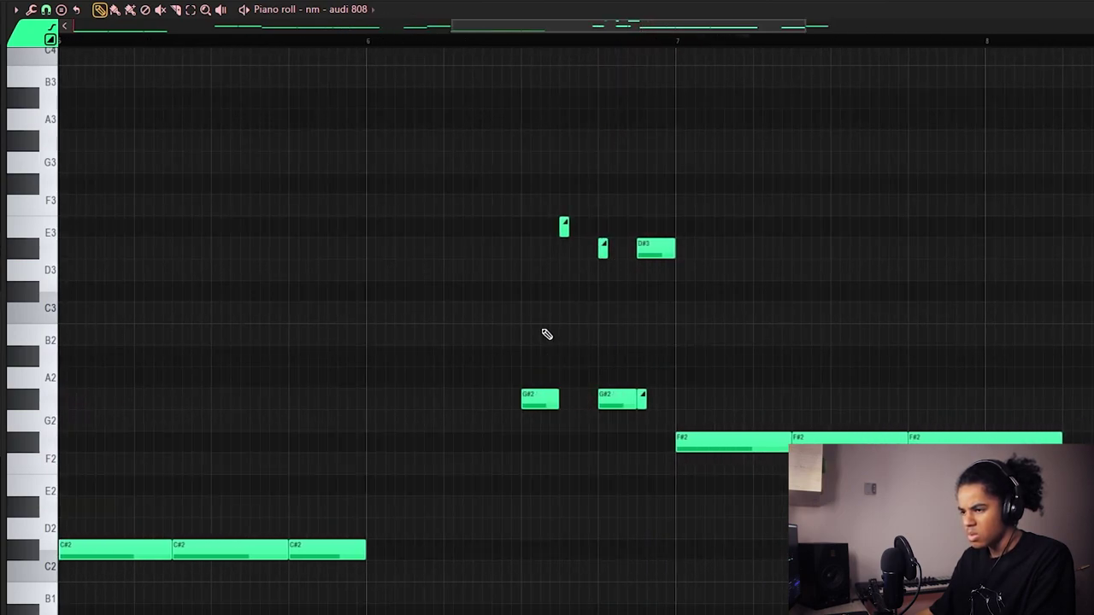
{"action": "left_click", "coordinate": [529, 41]}
{"action": "scroll", "coordinate": [557, 107], "scroll_direction": "down", "scroll_amount": 2}
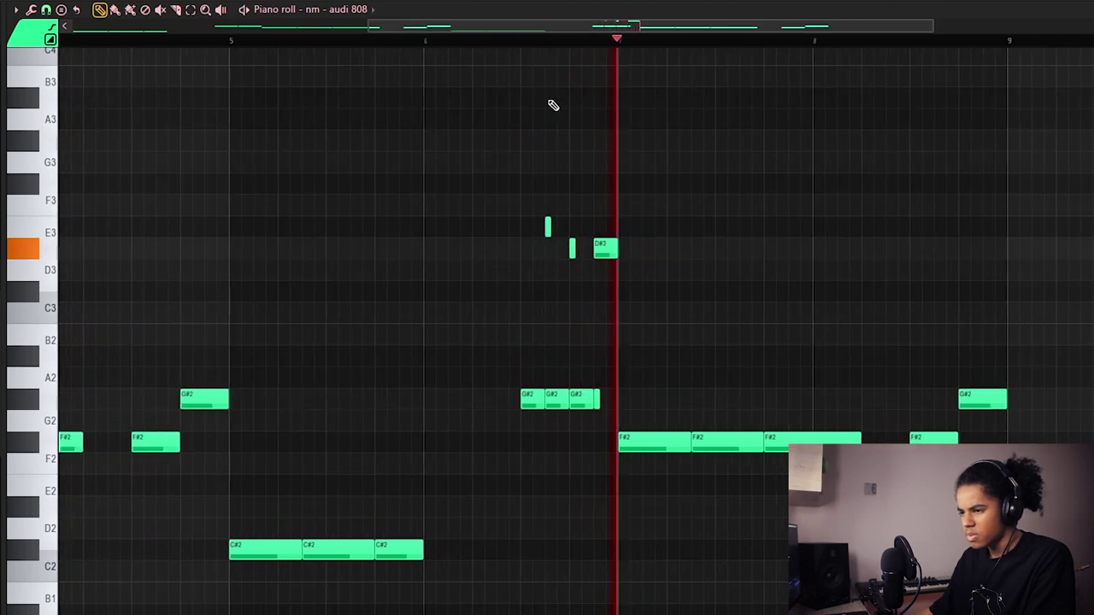
{"action": "key", "text": "space"}
{"action": "scroll", "coordinate": [632, 49], "scroll_direction": "up", "scroll_amount": 2}
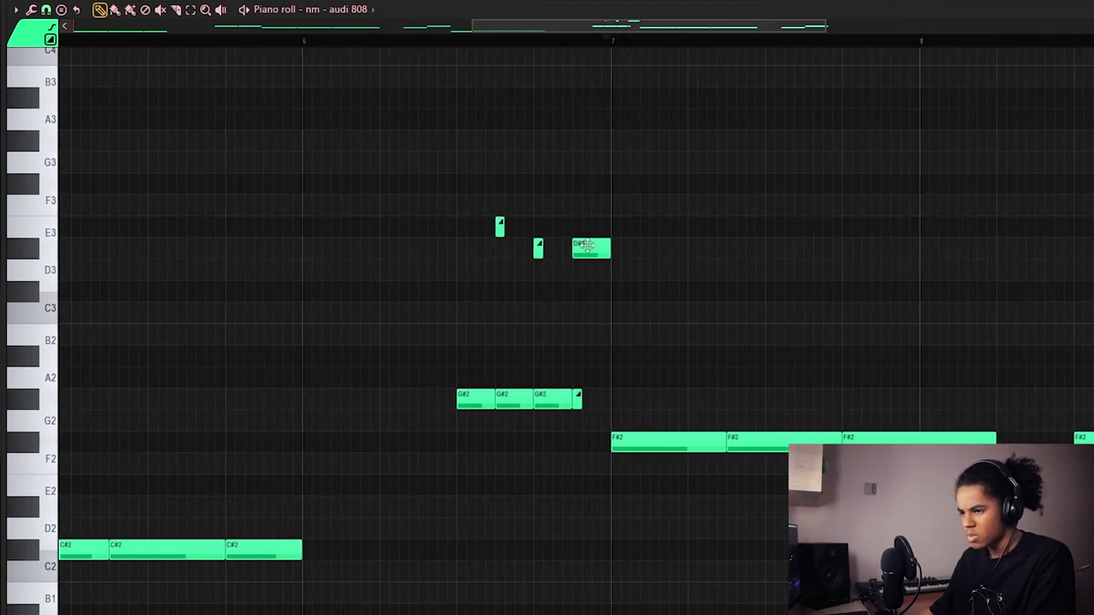
Lower the closing D#3 note of bar 6 to D3 and the second F#2 note of bar 7 to C#2
{"action": "left_click_drag", "start_coordinate": [605, 248], "coordinate": [604, 272]}
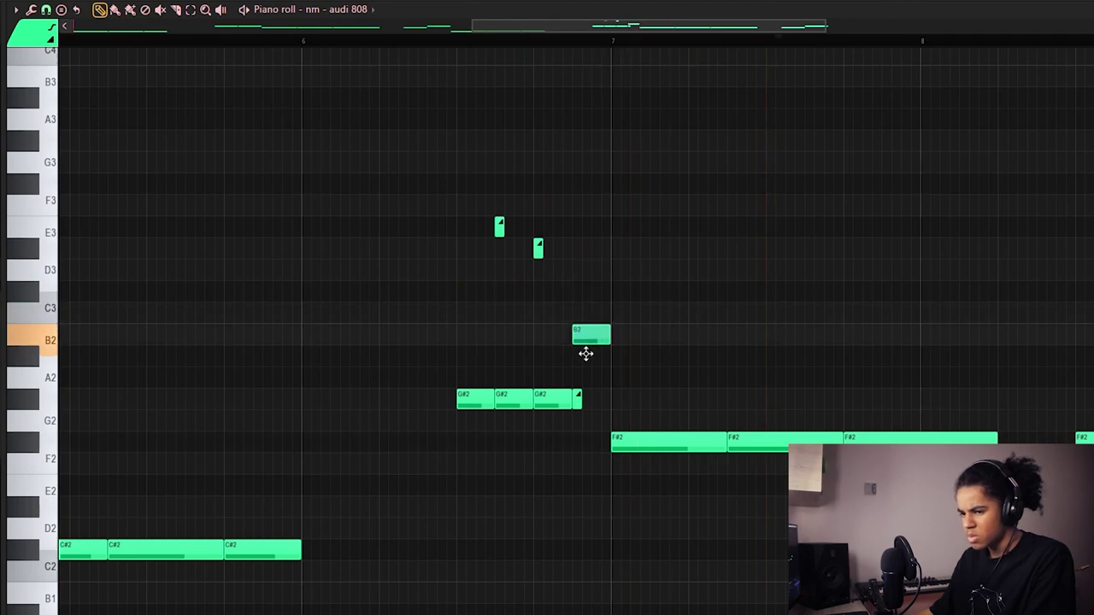
{"action": "left_click_drag", "start_coordinate": [586, 354], "coordinate": [586, 291]}
{"action": "scroll", "coordinate": [681, 119], "scroll_direction": "down", "scroll_amount": 5}
{"action": "scroll", "coordinate": [770, 72], "scroll_direction": "up", "scroll_amount": 4}
{"action": "scroll", "coordinate": [769, 72], "scroll_direction": "down", "scroll_amount": 4}
{"action": "key", "text": "space"}
{"action": "left_click_drag", "start_coordinate": [758, 459], "coordinate": [761, 511]}
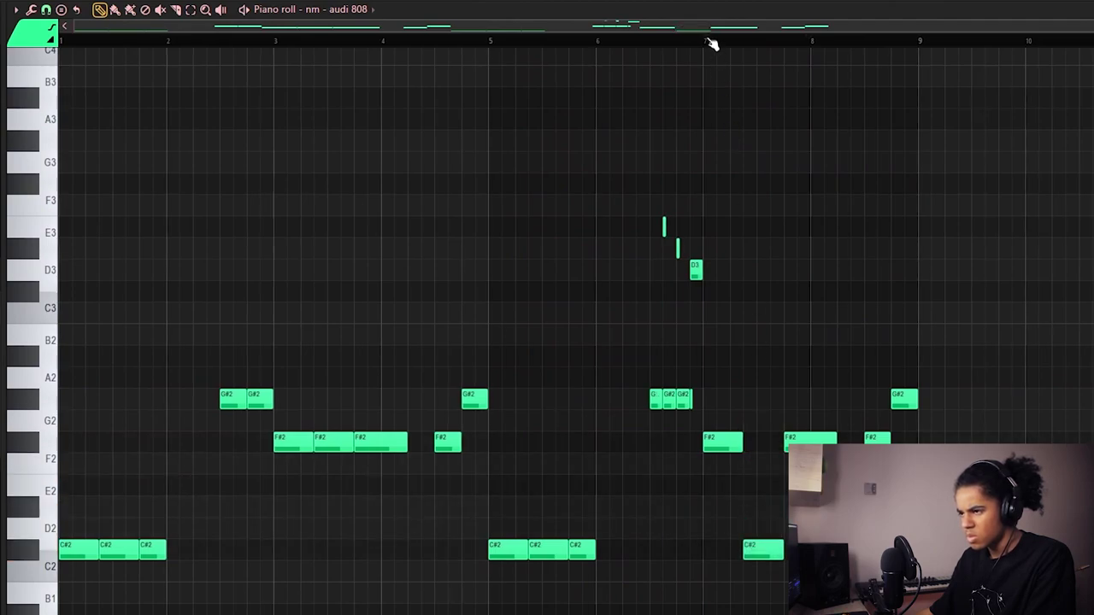
{"action": "scroll", "coordinate": [711, 43], "scroll_direction": "down", "scroll_amount": 1}
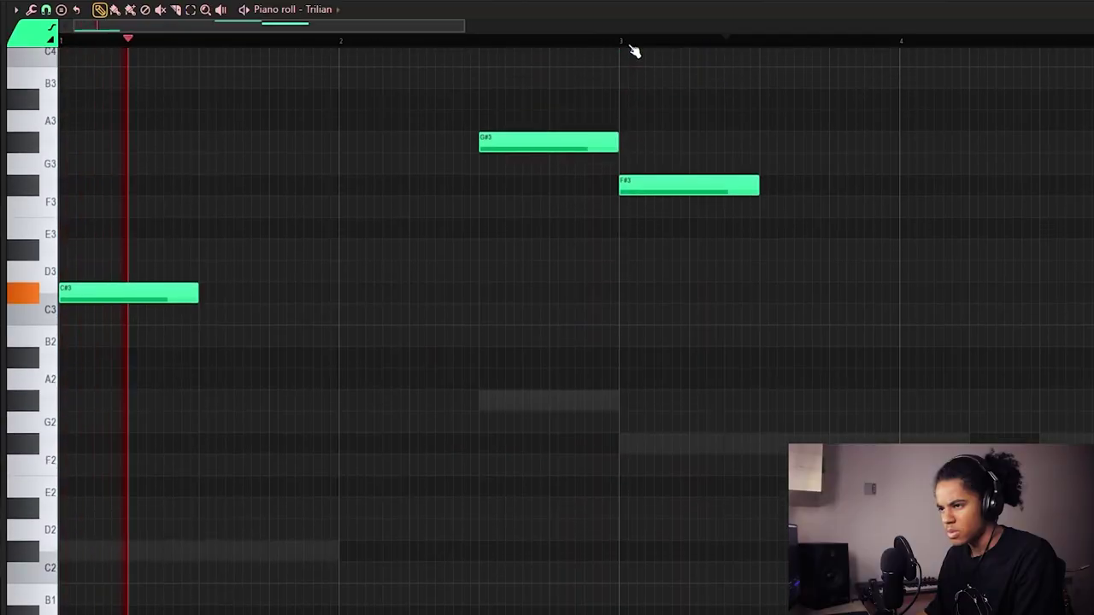
Add an F#3 Trilian note in the second half of bar 4 and repeat the four-bar bassline in bars 5 to 8
{"action": "scroll", "coordinate": [634, 50], "scroll_direction": "down", "scroll_amount": 3}
{"action": "scroll", "coordinate": [571, 103], "scroll_direction": "up", "scroll_amount": 2}
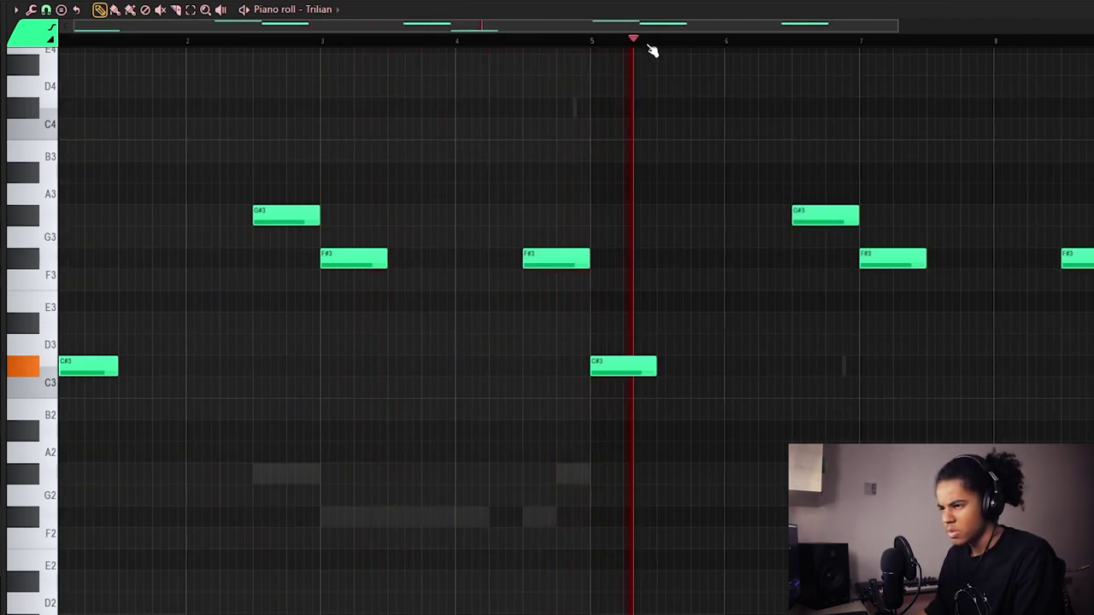
{"action": "scroll", "coordinate": [663, 52], "scroll_direction": "down", "scroll_amount": 4}
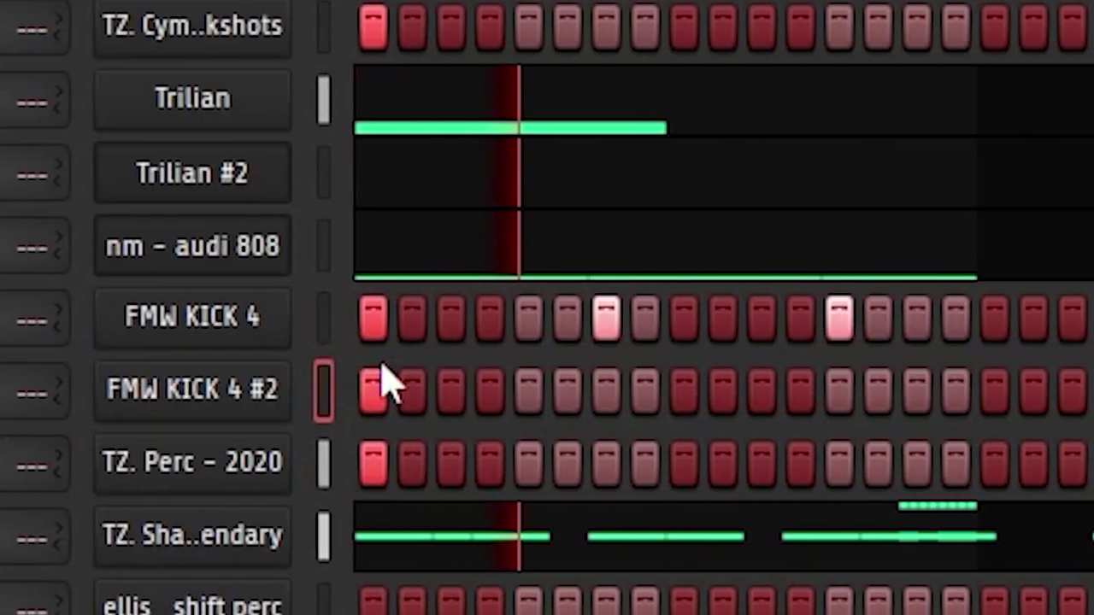
Place FMW KICK 4 #2 hits on the bass note starts up to bar 5, and remove the extra hit late in bar 4
{"action": "left_click", "coordinate": [738, 385]}
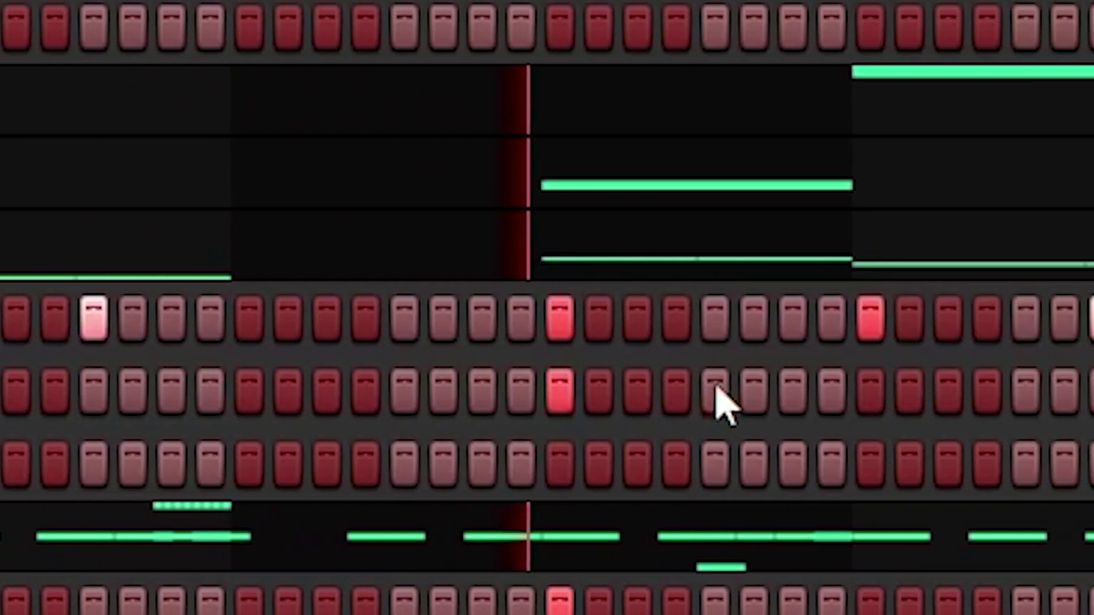
{"action": "left_click", "coordinate": [863, 389]}
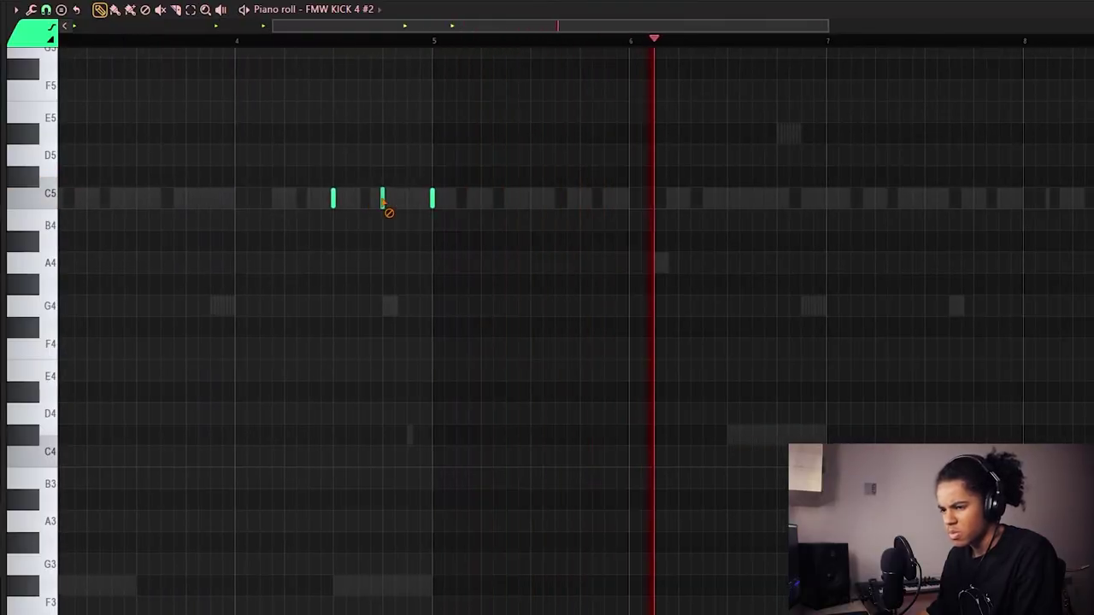
{"action": "left_click_drag", "start_coordinate": [327, 29], "coordinate": [336, 29]}
{"action": "left_click_drag", "start_coordinate": [504, 30], "coordinate": [547, 31]}
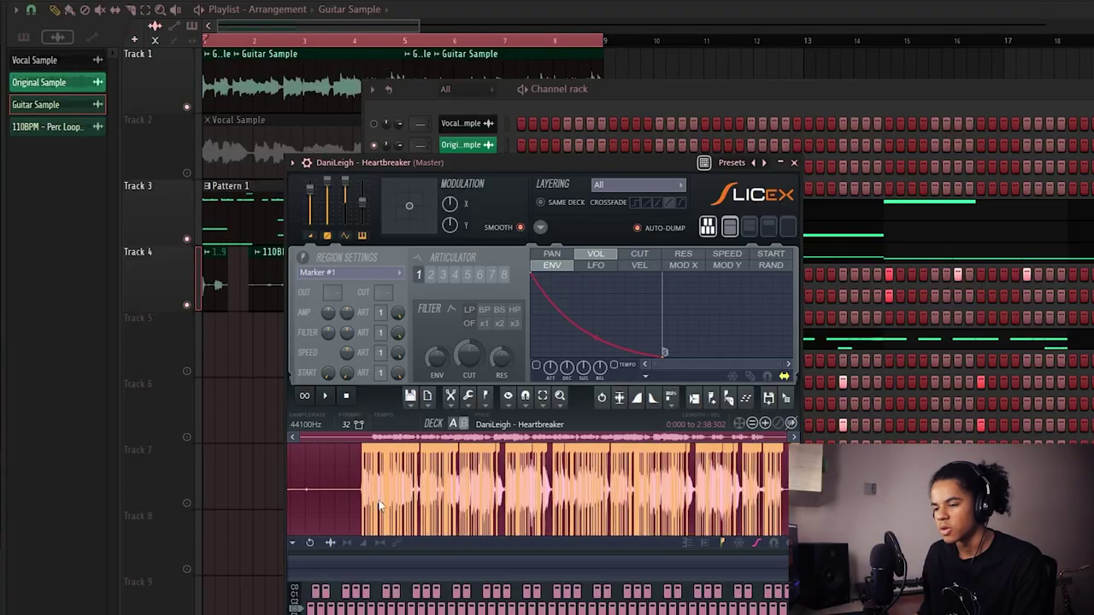
Remove the Marker #48 slice from bar 2 and add Marker #51 and Marker #52 slices at the end of bar 4
{"action": "scroll", "coordinate": [381, 506], "scroll_direction": "down", "scroll_amount": 1}
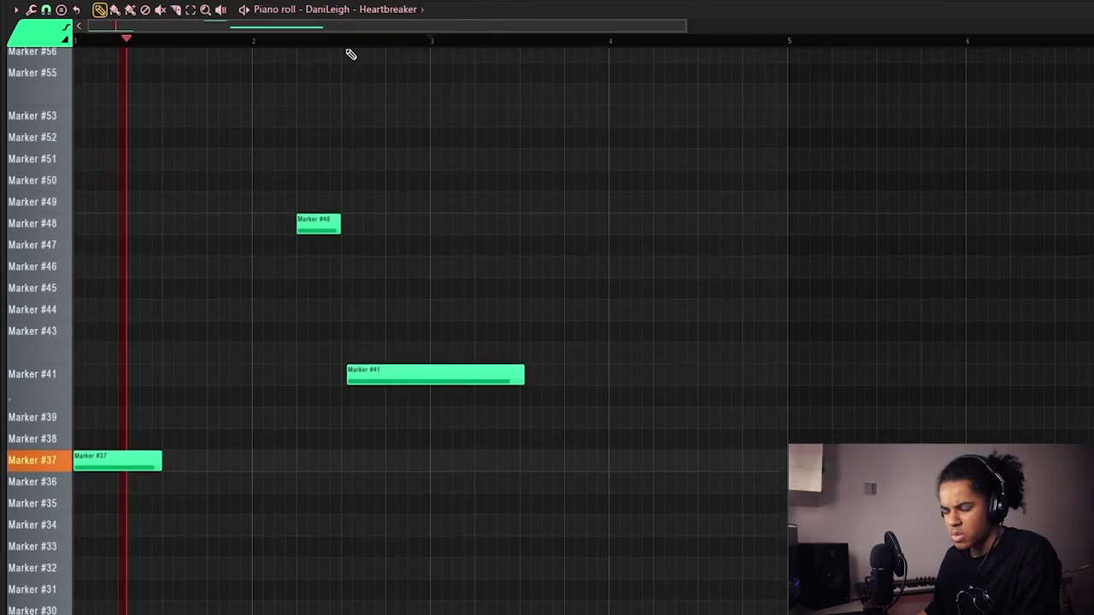
{"action": "scroll", "coordinate": [325, 191], "scroll_direction": "up", "scroll_amount": 4}
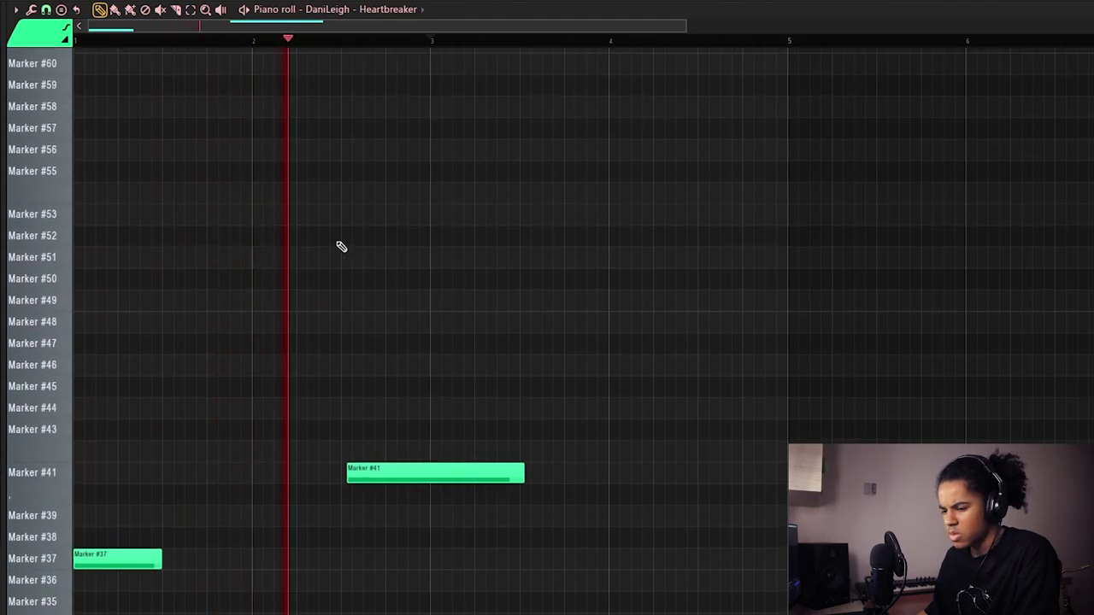
{"action": "scroll", "coordinate": [359, 307], "scroll_direction": "down", "scroll_amount": 2}
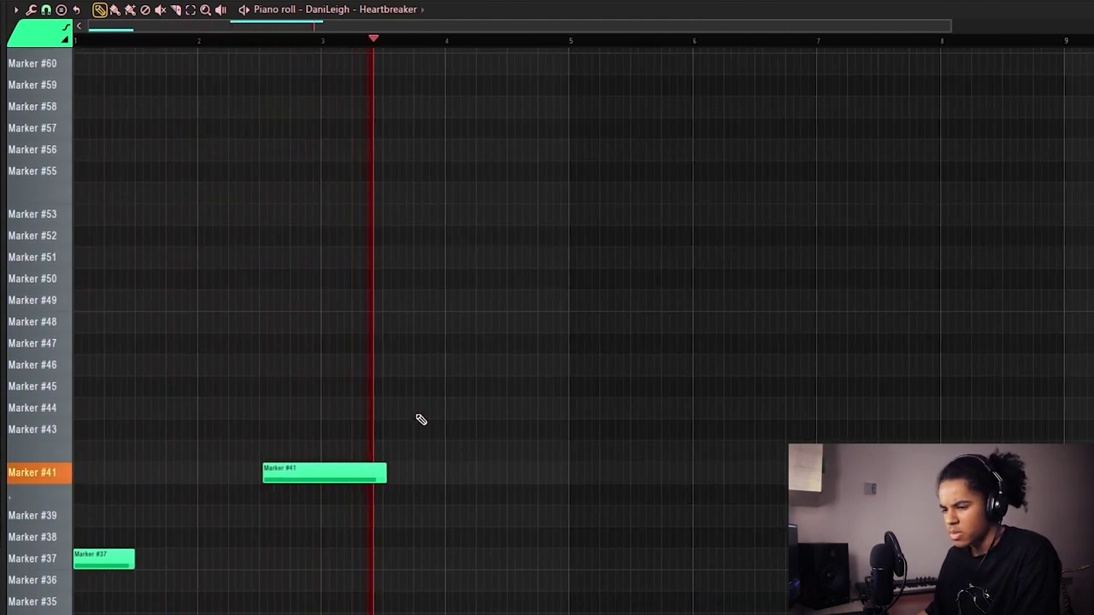
{"action": "left_click", "coordinate": [483, 301]}
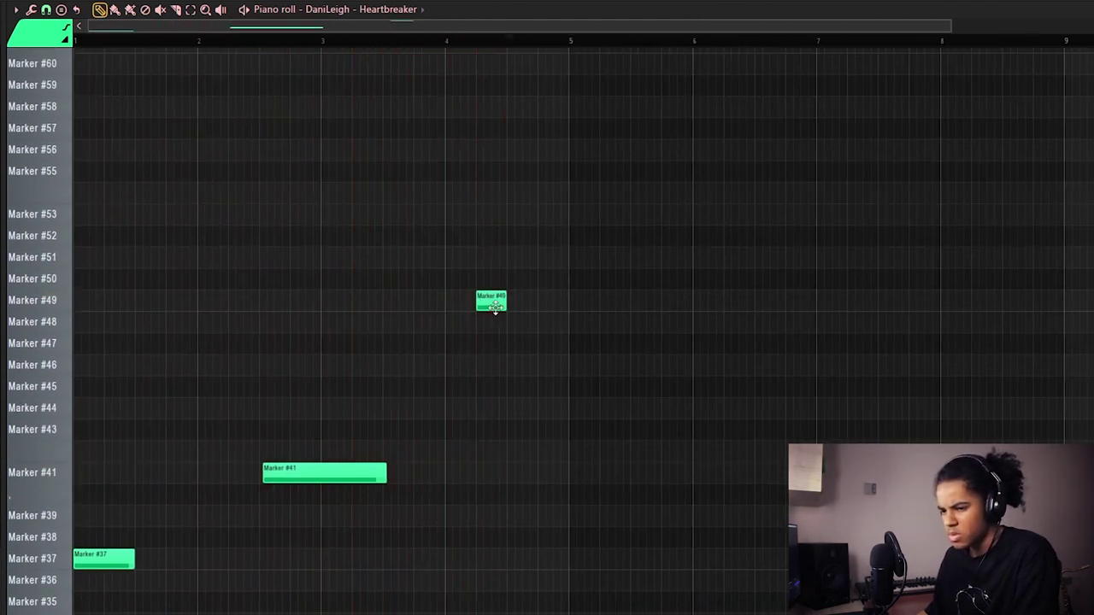
{"action": "scroll", "coordinate": [494, 306], "scroll_direction": "up", "scroll_amount": 1}
{"action": "left_click_drag", "start_coordinate": [494, 306], "coordinate": [513, 261]}
{"action": "left_click", "coordinate": [541, 238]}
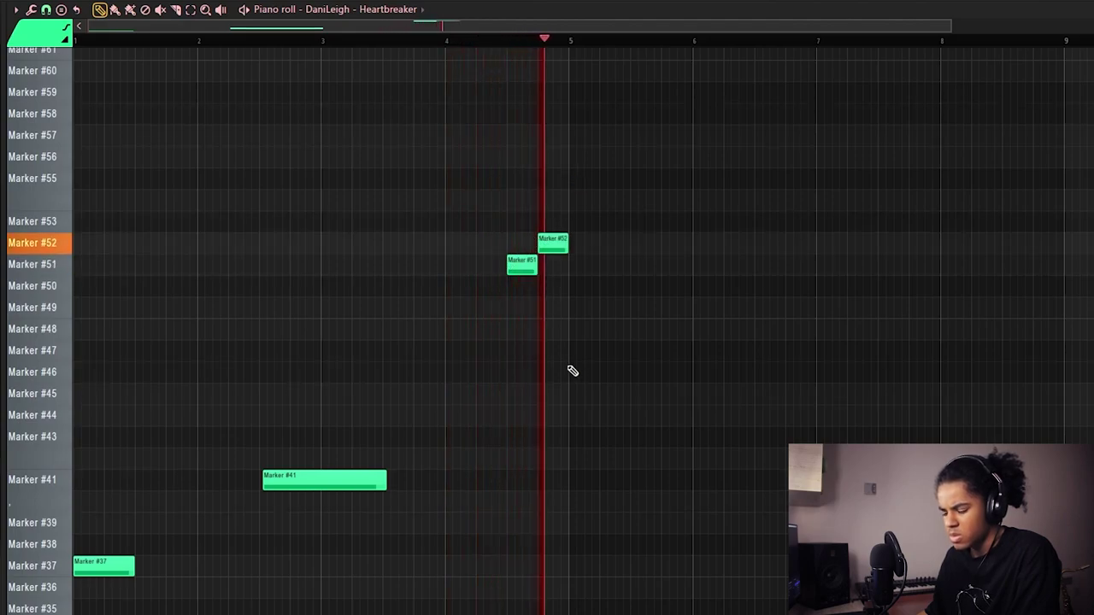
Repeat the four-bar vocal chops in bars 5 to 8 and replace the two slices in bar 8 with a Marker #61 slice
{"action": "key", "text": "ctrl+b"}
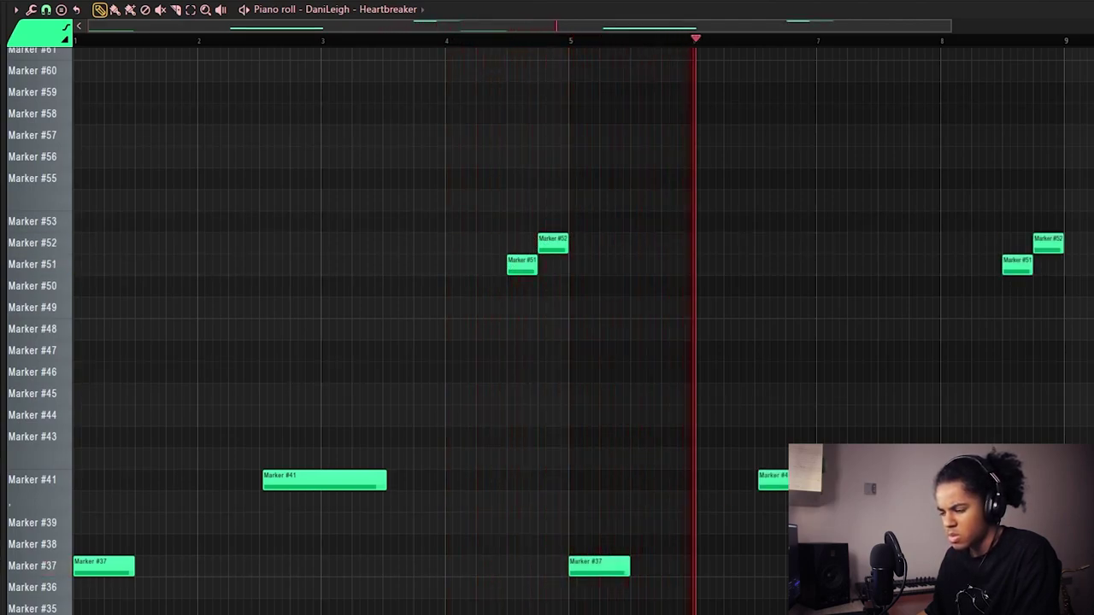
{"action": "scroll", "coordinate": [632, 100], "scroll_direction": "down", "scroll_amount": 3}
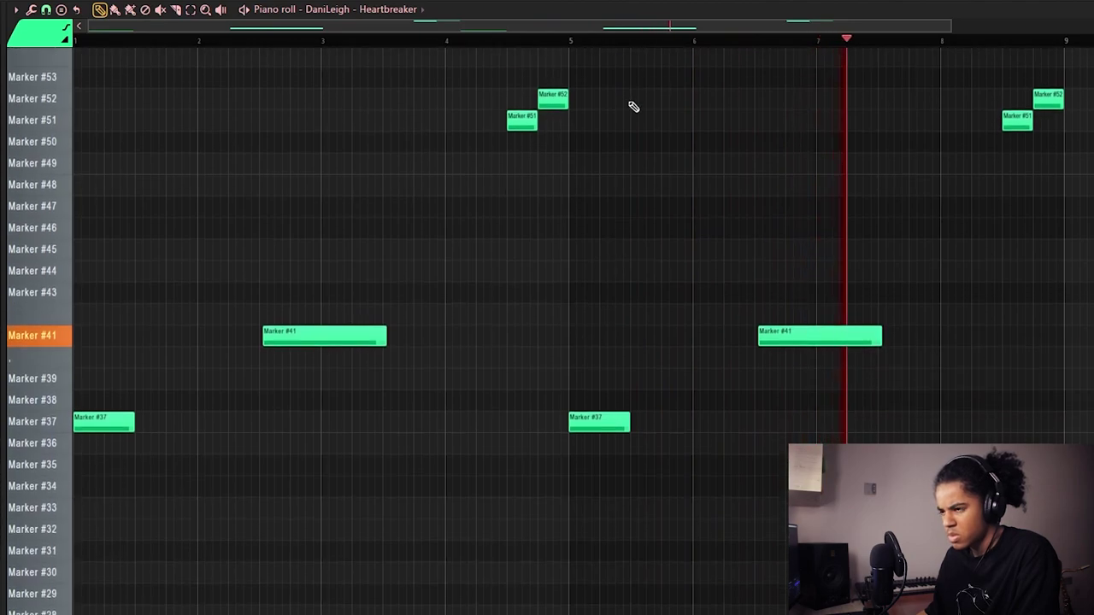
{"action": "right_click", "coordinate": [1043, 111]}
{"action": "right_click", "coordinate": [1017, 135]}
{"action": "scroll", "coordinate": [1013, 176], "scroll_direction": "up", "scroll_amount": 4}
{"action": "key", "text": "space"}
{"action": "left_click_drag", "start_coordinate": [1014, 176], "coordinate": [1001, 112]}
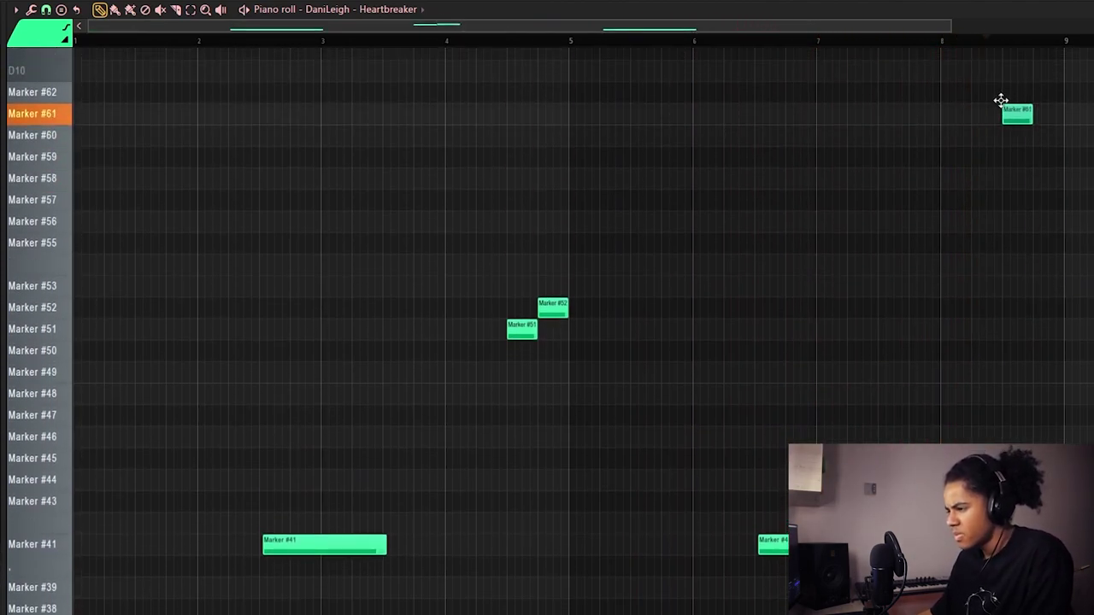
Extend the Marker #61 slice to the end of bar 8 and raise the two bar 4 slices to Marker #53 and the slice above it
{"action": "left_click", "coordinate": [960, 39]}
{"action": "scroll", "coordinate": [969, 71], "scroll_direction": "down", "scroll_amount": 2}
{"action": "left_click_drag", "start_coordinate": [449, 251], "coordinate": [449, 273]}
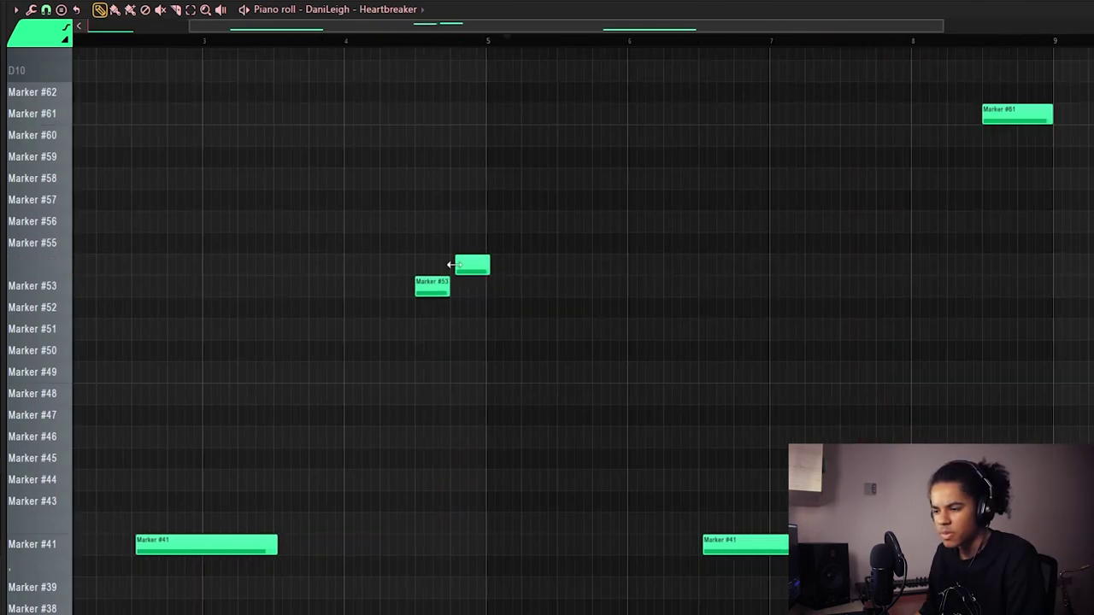
{"action": "left_click", "coordinate": [395, 40]}
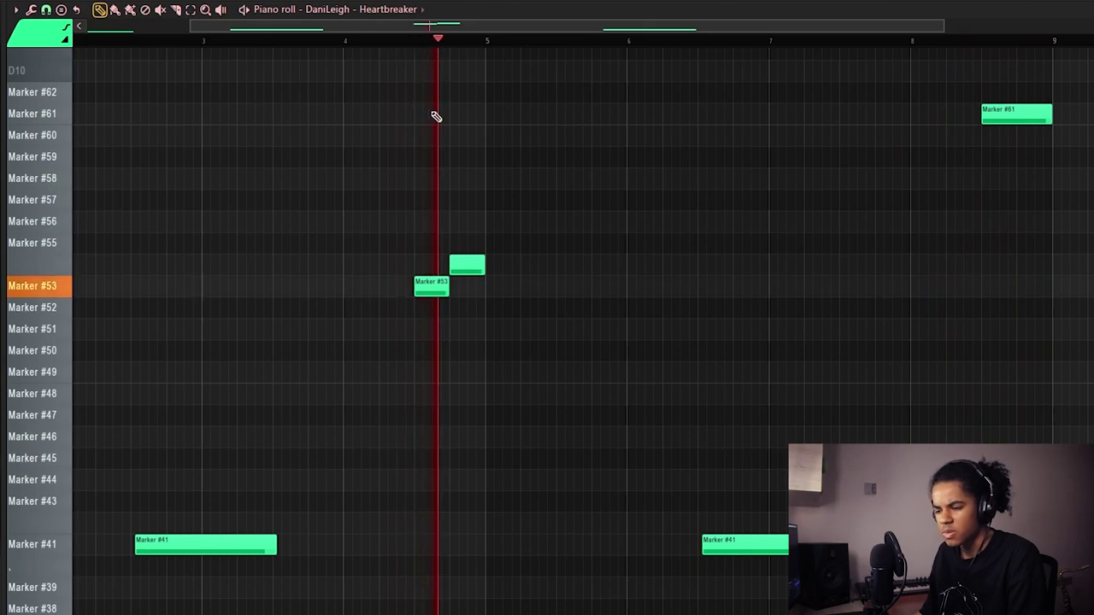
{"action": "scroll", "coordinate": [466, 181], "scroll_direction": "up", "scroll_amount": 1}
{"action": "scroll", "coordinate": [406, 81], "scroll_direction": "down", "scroll_amount": 2}
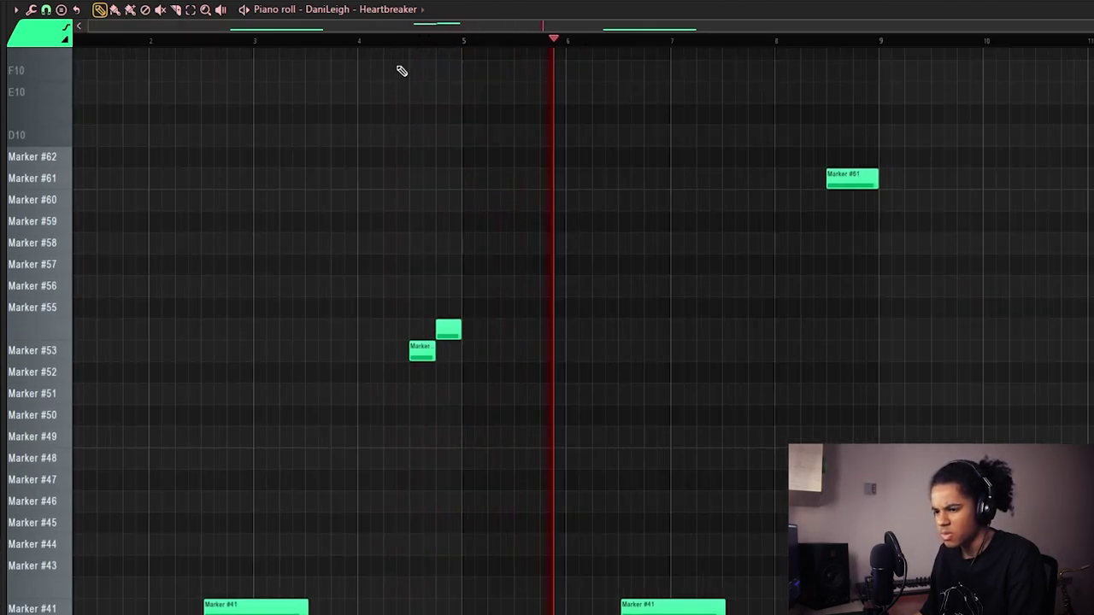
{"action": "scroll", "coordinate": [405, 80], "scroll_direction": "down", "scroll_amount": 2}
{"action": "scroll", "coordinate": [406, 81], "scroll_direction": "down", "scroll_amount": 1}
{"action": "scroll", "coordinate": [547, 310], "scroll_direction": "down", "scroll_amount": 1}
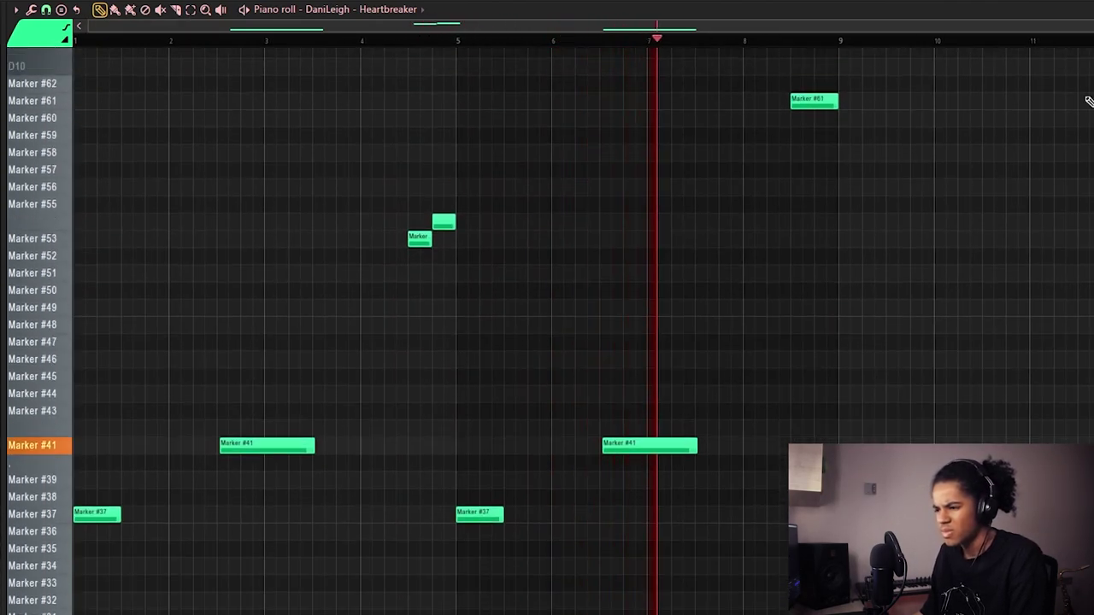
{"action": "scroll", "coordinate": [827, 135], "scroll_direction": "up", "scroll_amount": 3}
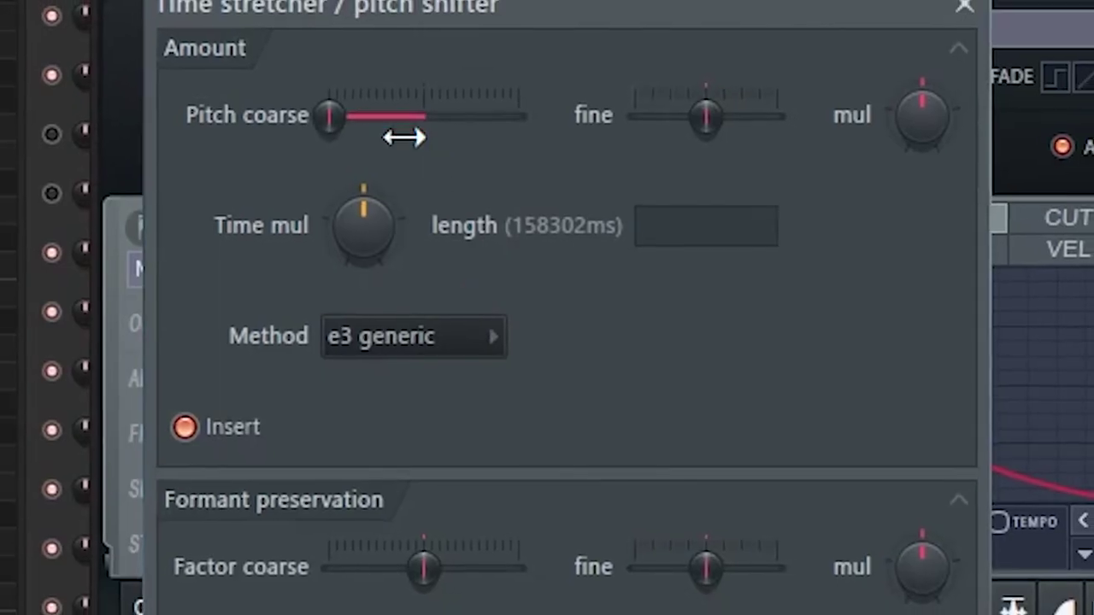
Lower the vocal sample's coarse pitch in the time stretcher / pitch shifter
{"action": "left_click_drag", "start_coordinate": [403, 137], "coordinate": [368, 145]}
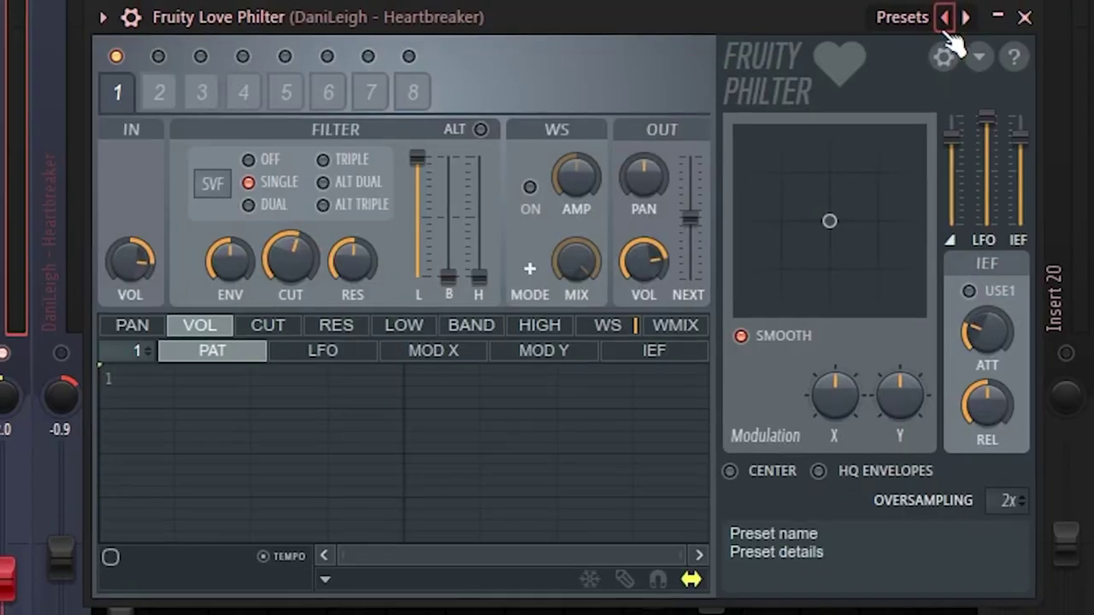
Open the preset list of Fruity Love Philter on the DaniLeigh - Heartbreaker mixer track
{"action": "left_click", "coordinate": [897, 14]}
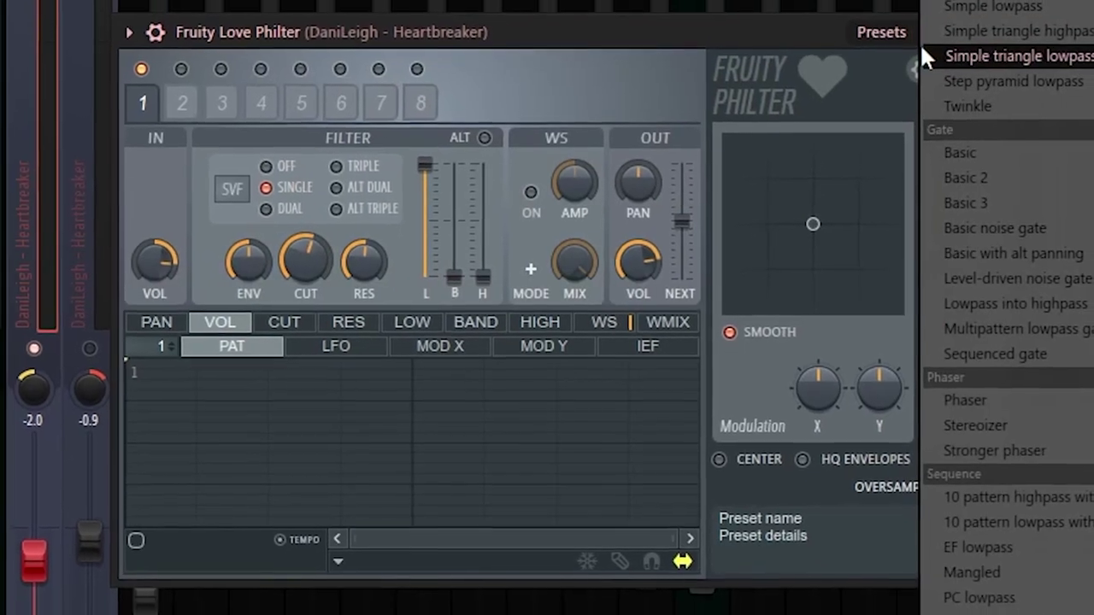
{"action": "left_click", "coordinate": [773, 49]}
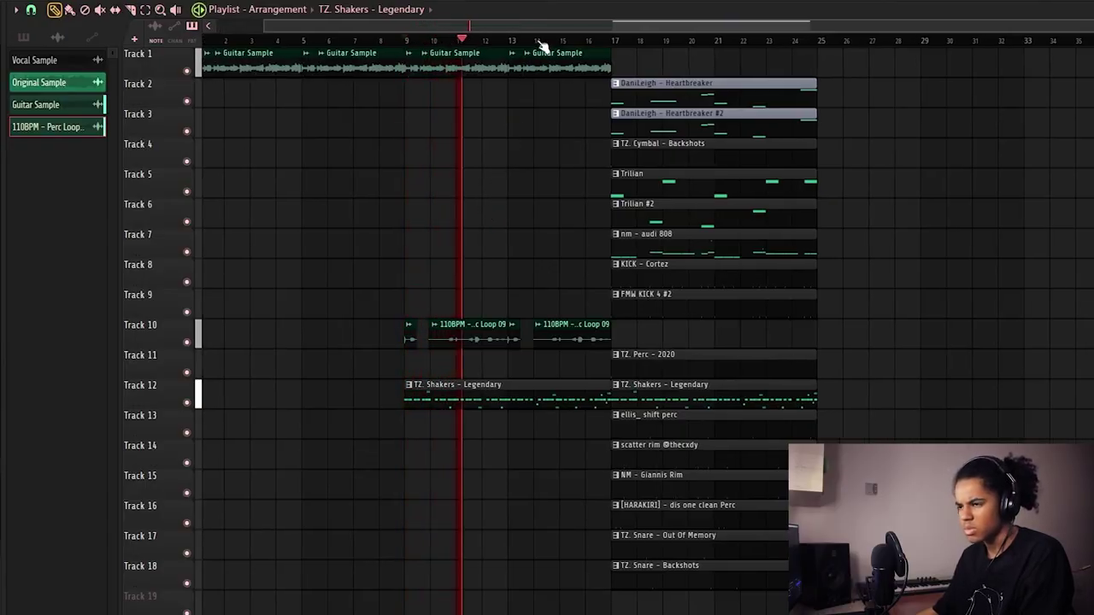
Place scatter rim and NM - Giannis Rim clips on tracks 14 and 15 in bars 13 to 16
{"action": "scroll", "coordinate": [552, 130], "scroll_direction": "up", "scroll_amount": 2}
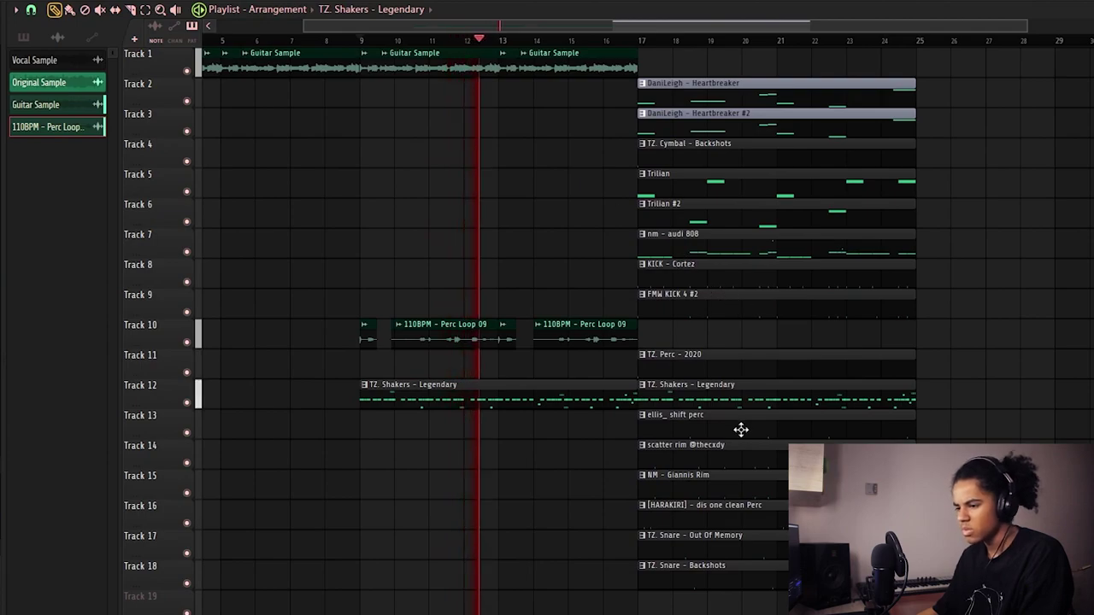
{"action": "left_click_drag", "start_coordinate": [734, 444], "coordinate": [701, 457]}
{"action": "left_click_drag", "start_coordinate": [497, 434], "coordinate": [457, 517]}
{"action": "left_click_drag", "start_coordinate": [371, 455], "coordinate": [499, 454]}
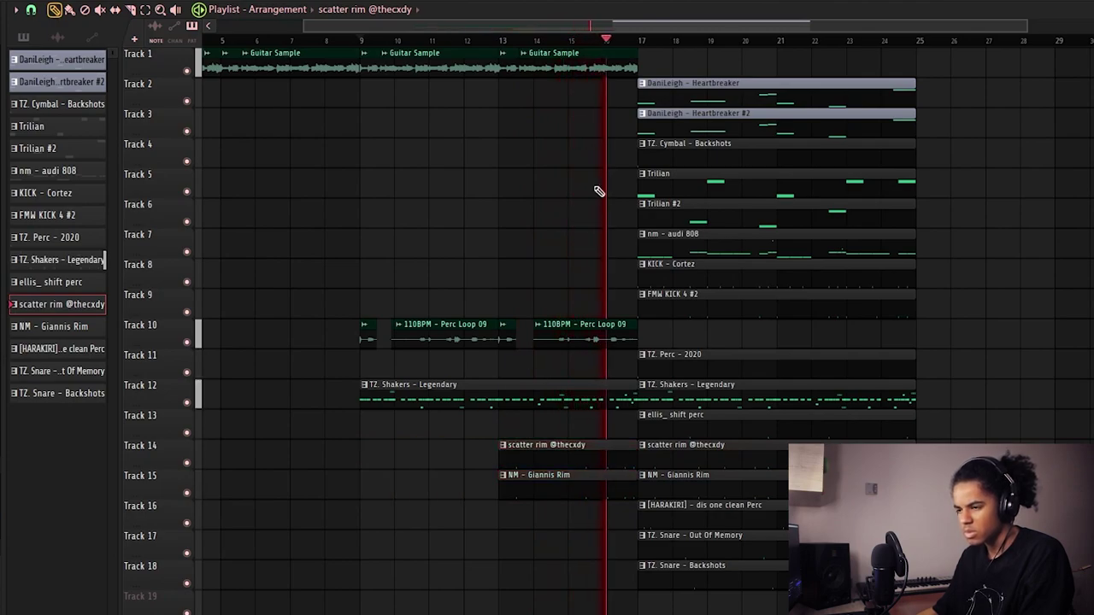
Move the 808, KICK - Cortez and both DaniLeigh - Heartbreaker clips to bar 25, and start the Trilian and FMW KICK 4 #2 clips at bar 19
{"action": "left_click_drag", "start_coordinate": [686, 75], "coordinate": [363, 53]}
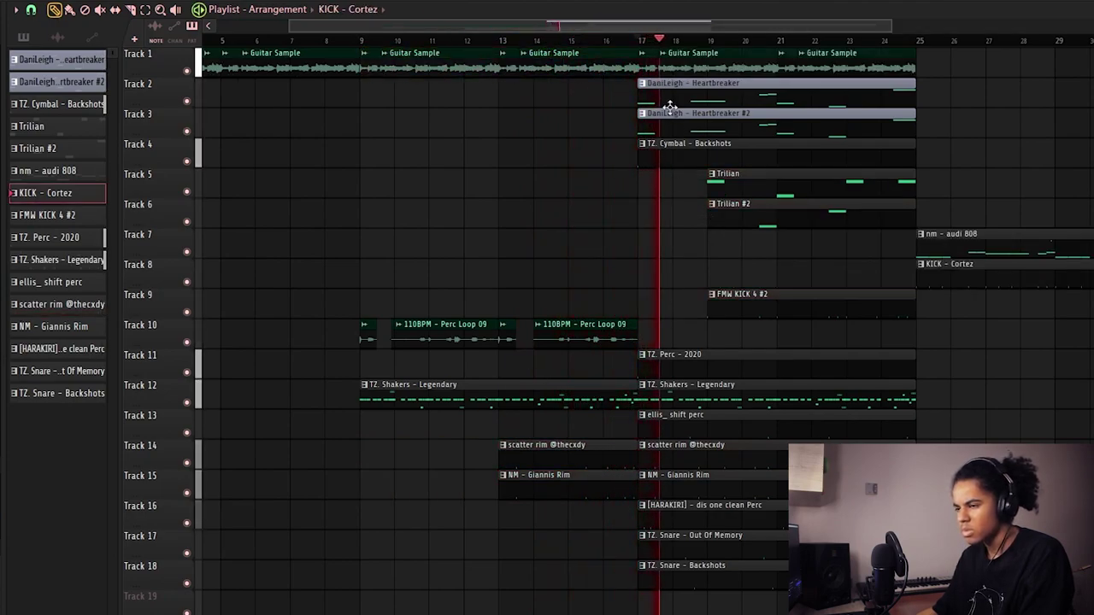
{"action": "left_click_drag", "start_coordinate": [701, 82], "coordinate": [704, 118]}
{"action": "left_click_drag", "start_coordinate": [704, 115], "coordinate": [969, 108]}
{"action": "left_click", "coordinate": [972, 73], "text": "ctrl"}
{"action": "scroll", "coordinate": [932, 77], "scroll_direction": "right", "scroll_amount": 4}
{"action": "scroll", "coordinate": [862, 51], "scroll_direction": "down", "scroll_amount": 4}
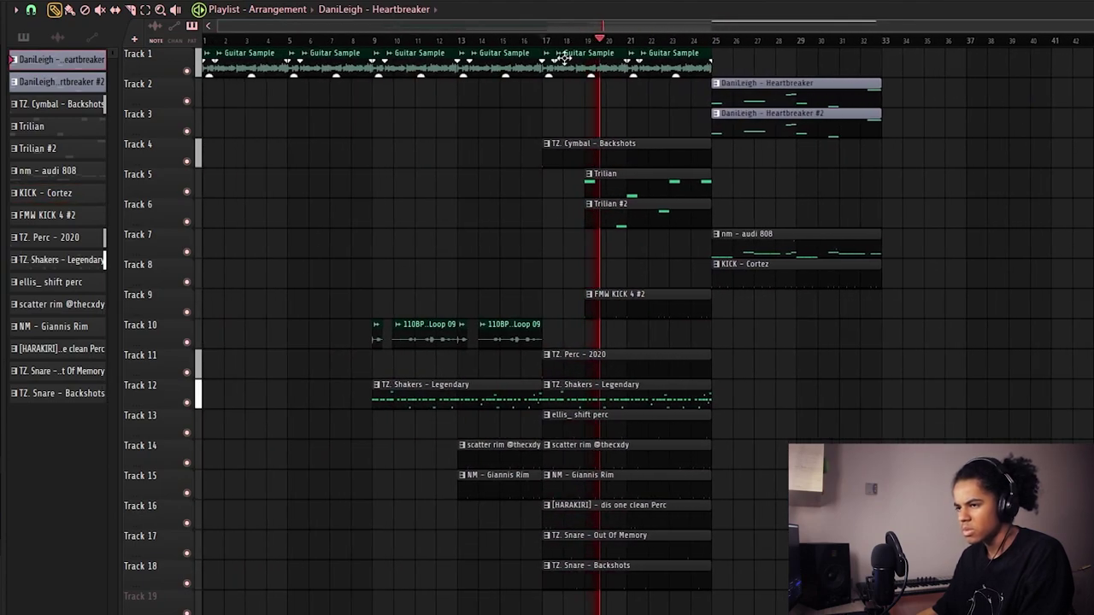
Duplicate the guitar, bass, drum and percussion clips of bars 17 to 24 into bars 25 to 32
{"action": "left_click_drag", "start_coordinate": [694, 612], "coordinate": [601, 69]}
{"action": "key", "text": "ctrl+b"}
{"action": "key", "text": "ctrl+d"}
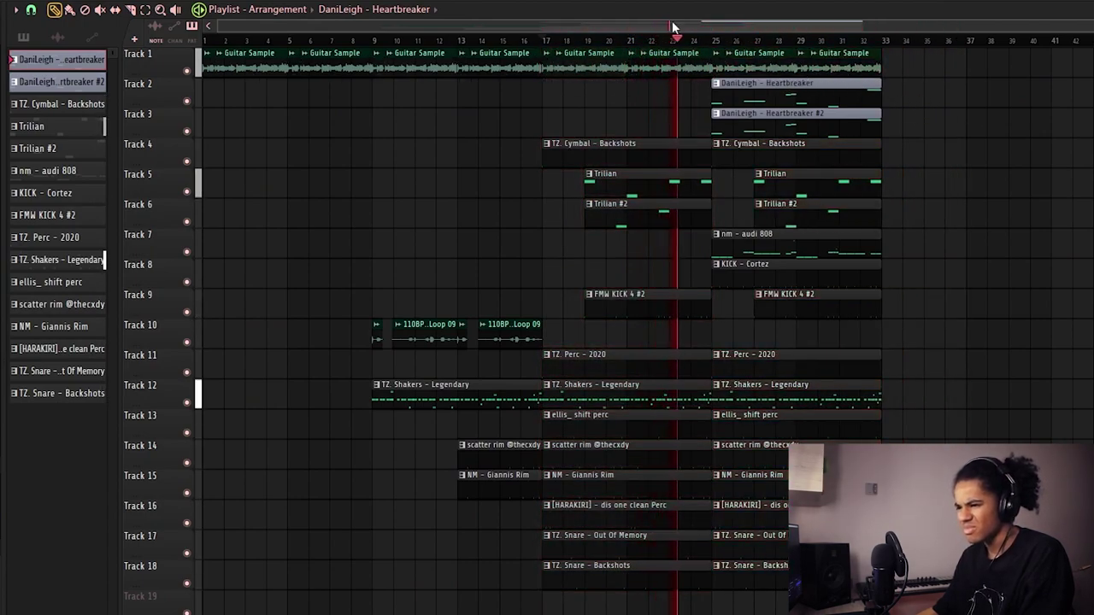
Extend the arrangement and the 110BPM perc loop through bar 40, with the nm - audi 808 and KICK - Cortez clips moved to bar 41
{"action": "scroll", "coordinate": [770, 43], "scroll_direction": "down", "scroll_amount": 1}
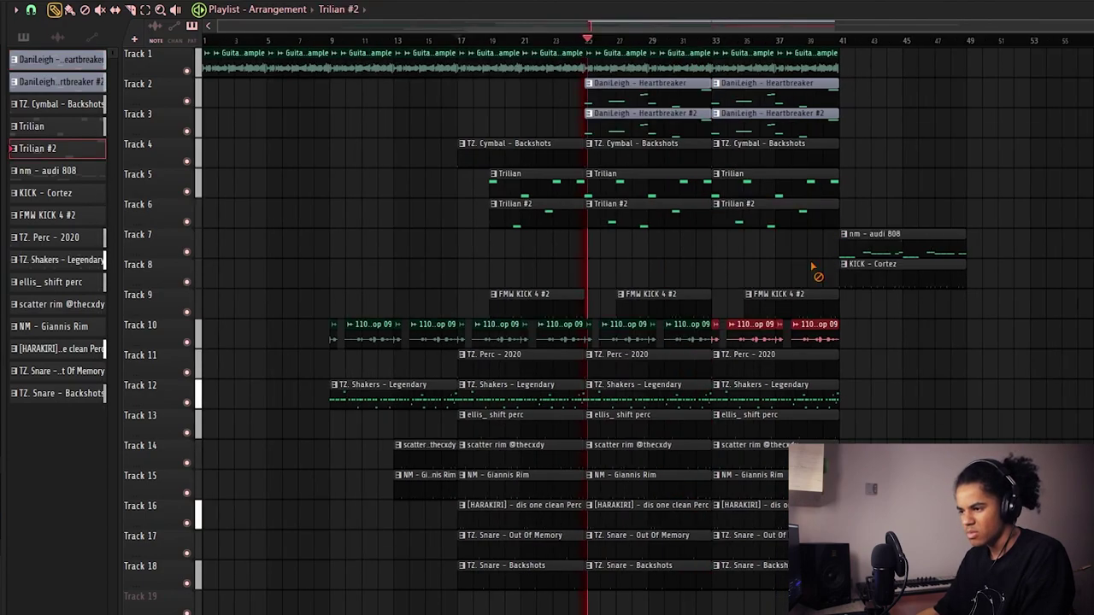
{"action": "key", "text": "ctrl+d"}
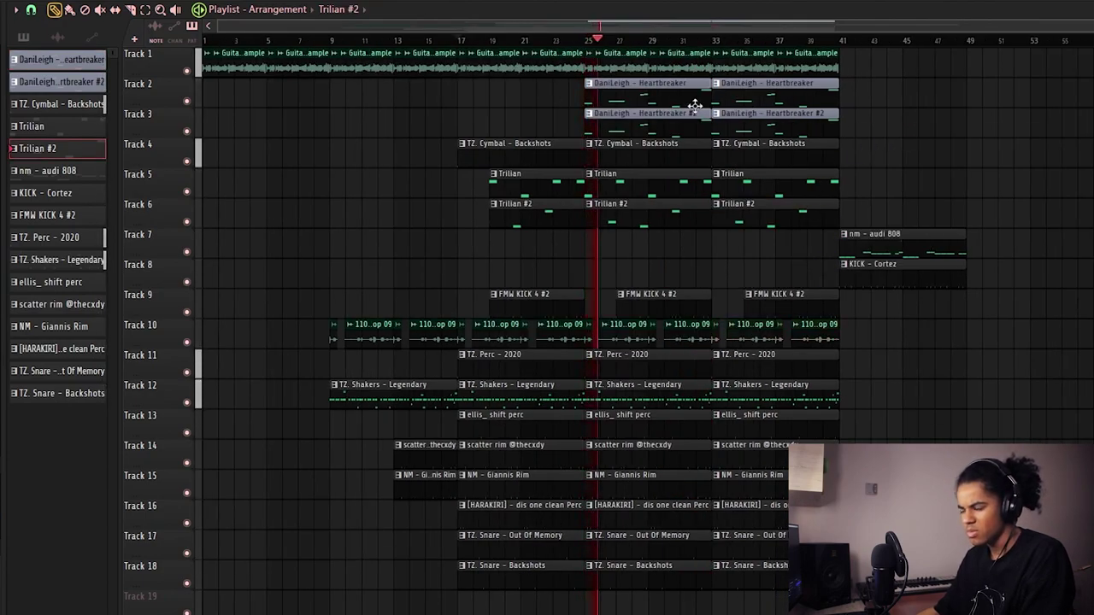
Delete the DaniLeigh - Heartbreaker #2 clip that starts at bar 25 on track 3
{"action": "right_click", "coordinate": [652, 120]}
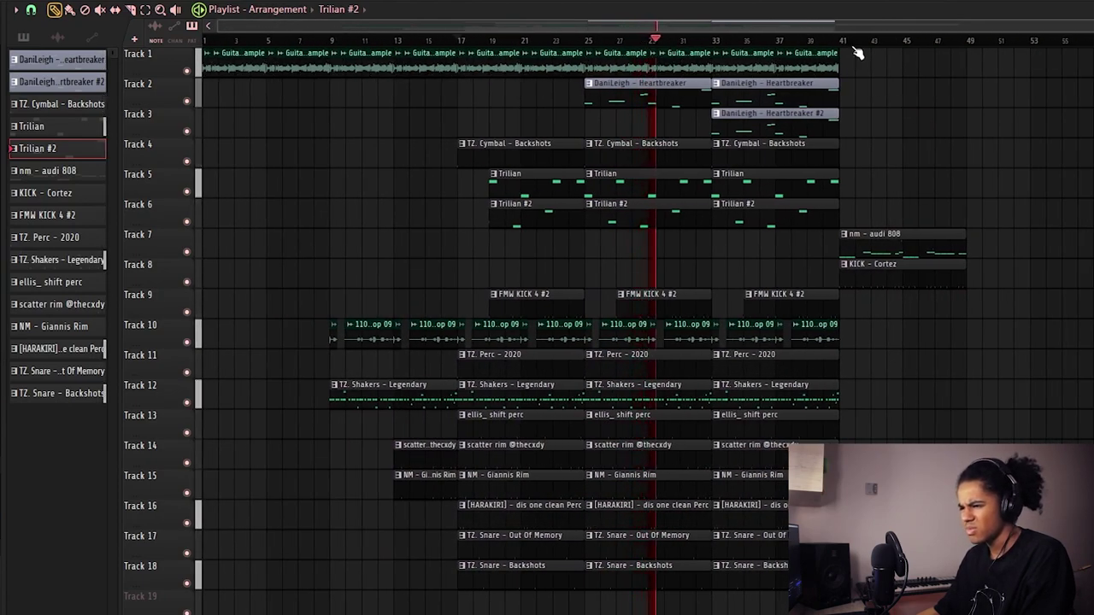
{"action": "scroll", "coordinate": [859, 54], "scroll_direction": "down", "scroll_amount": 2}
{"action": "scroll", "coordinate": [858, 54], "scroll_direction": "up", "scroll_amount": 1}
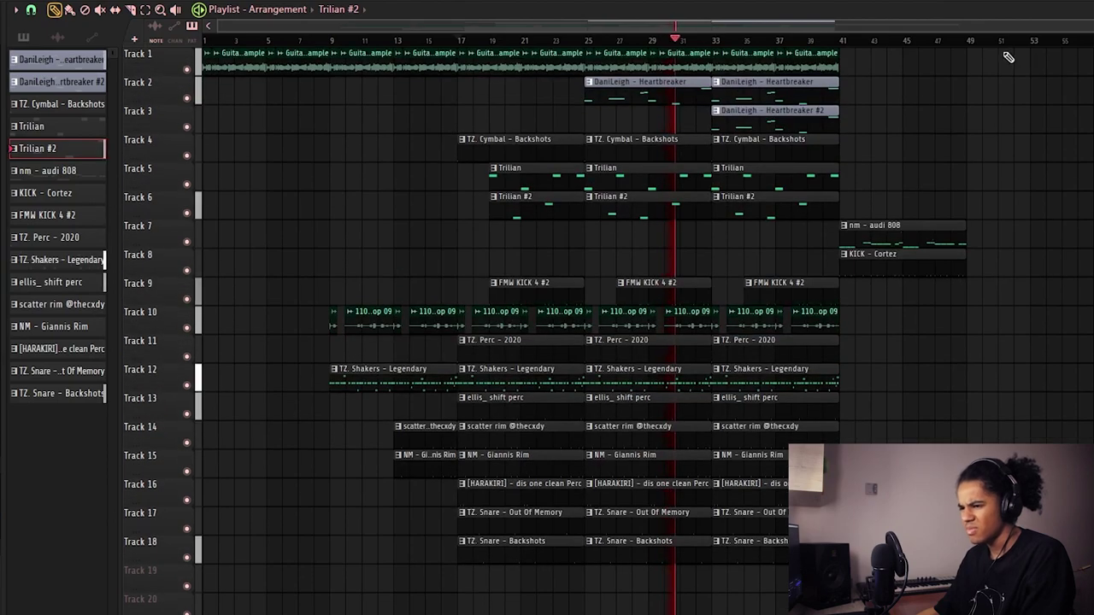
{"action": "scroll", "coordinate": [971, 43], "scroll_direction": "up", "scroll_amount": 2}
{"action": "scroll", "coordinate": [971, 47], "scroll_direction": "down", "scroll_amount": 2}
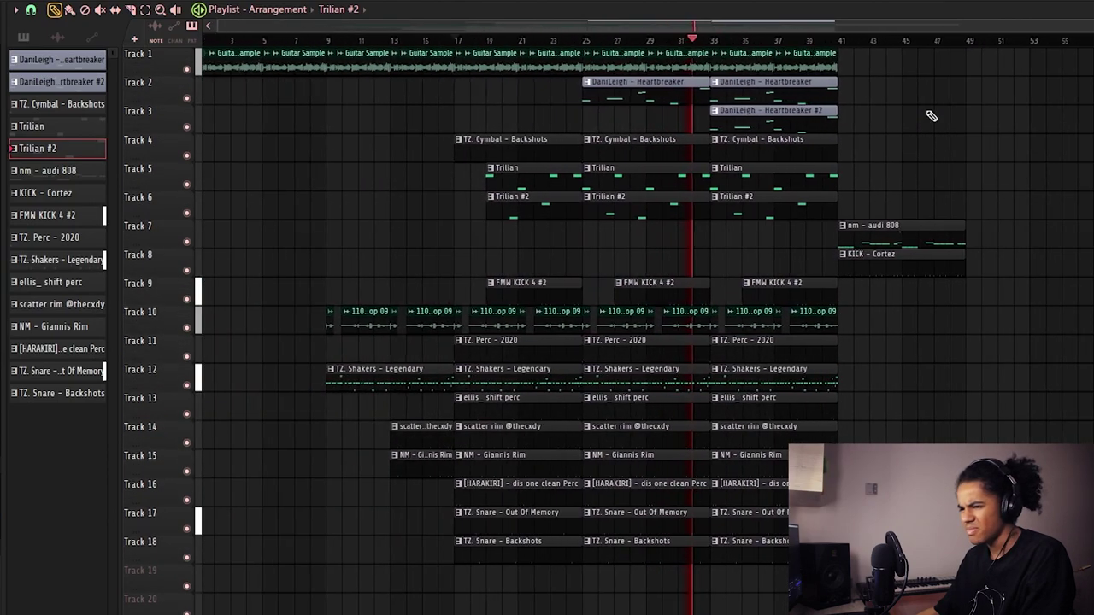